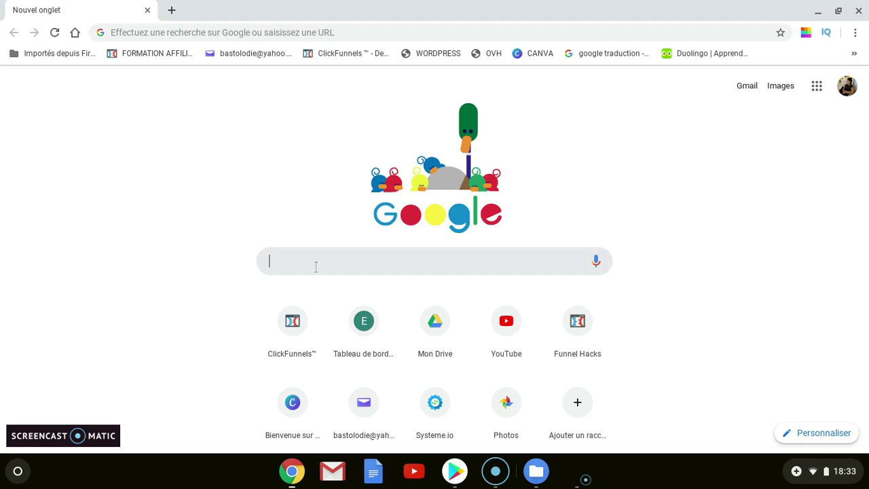
Search Google for 'système io' and open the Systeme.io French homepage result
text(systèm)
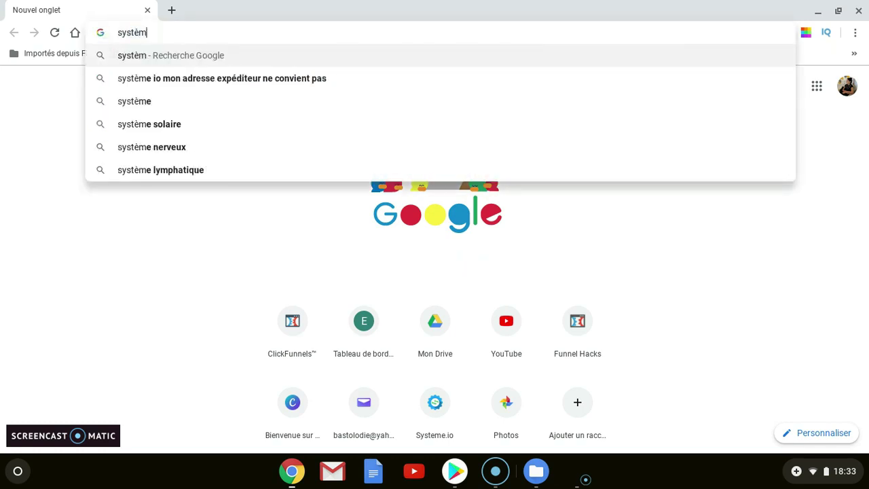
text(e io)
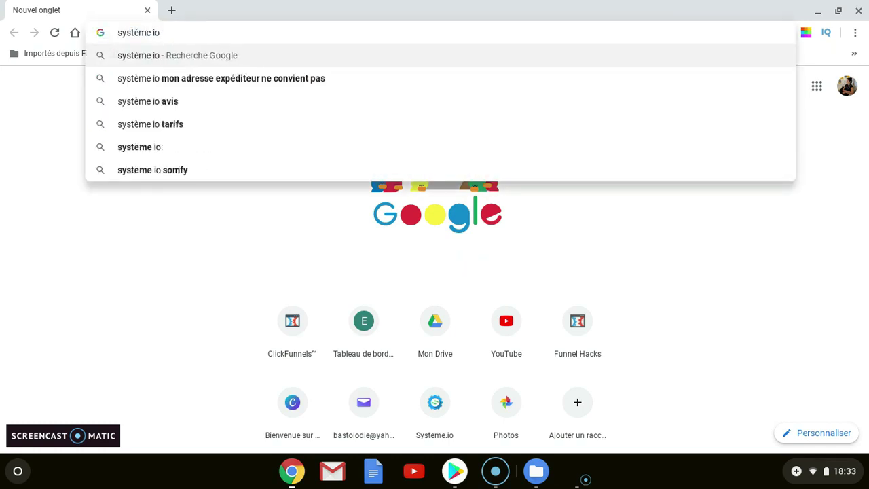
key(Return)
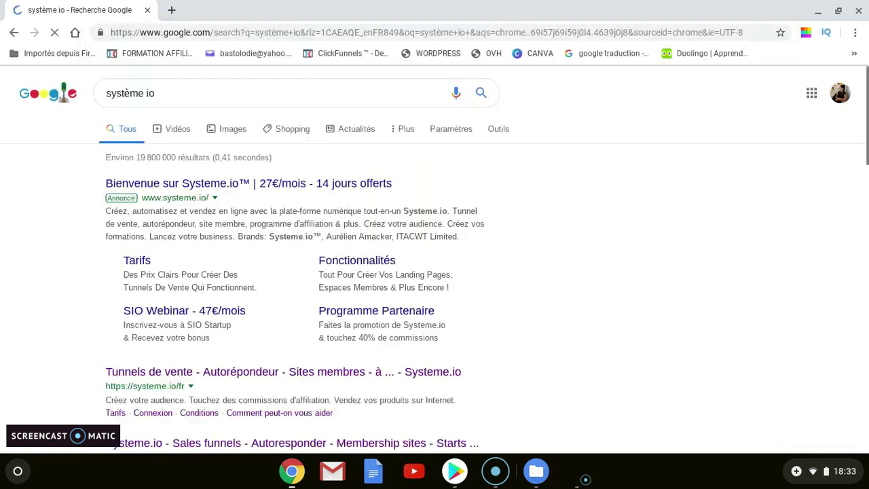
scroll(271, 326, down, 1)
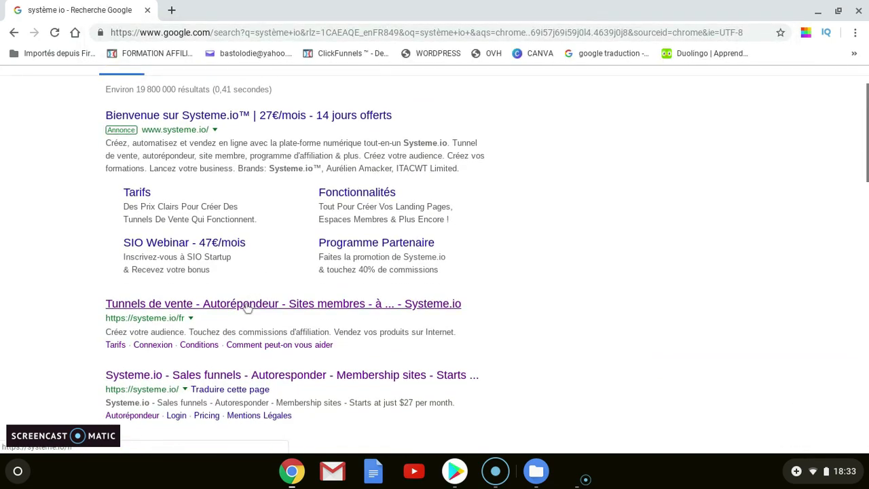
click(246, 309)
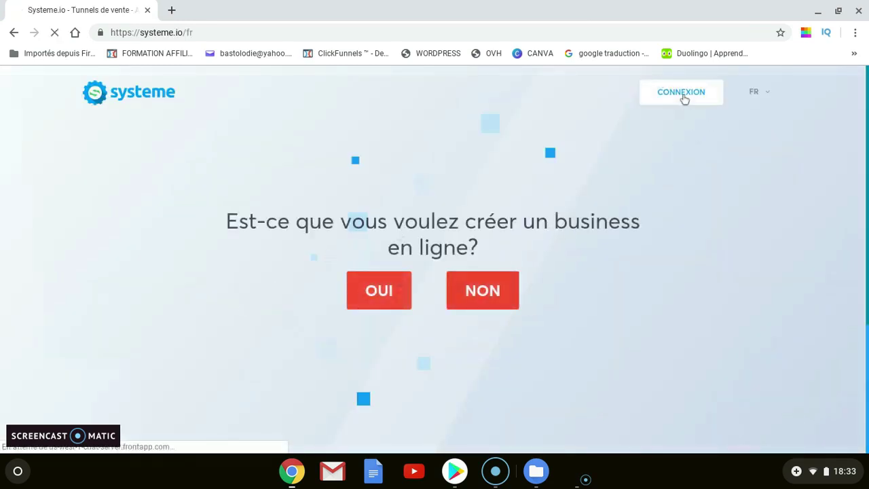
Log into Systeme.io, re-entering the account password after the failed first attempt
click(682, 97)
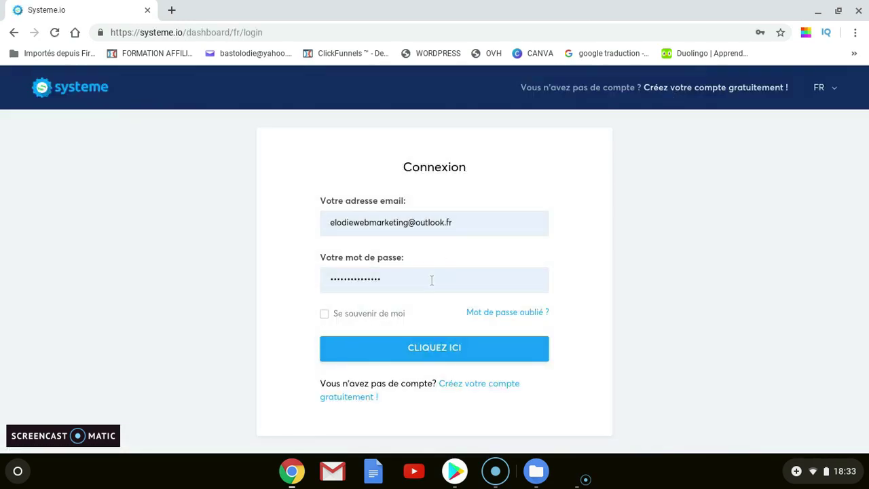
click(450, 350)
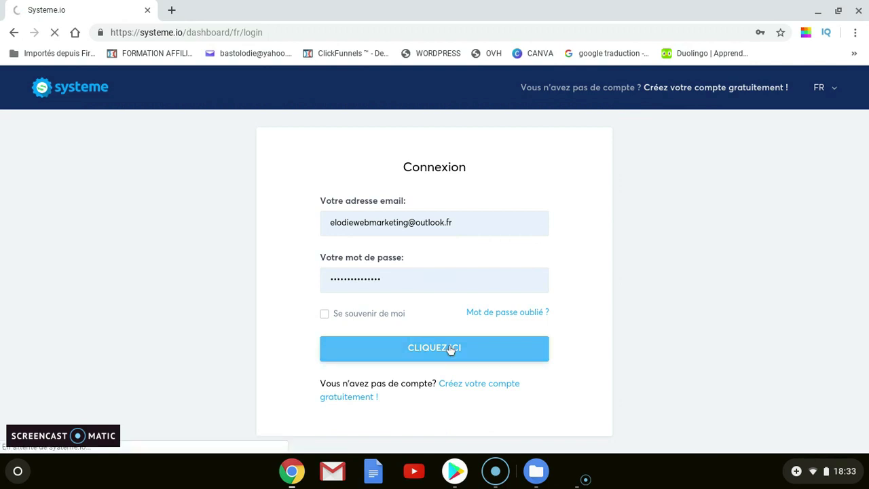
click(440, 264)
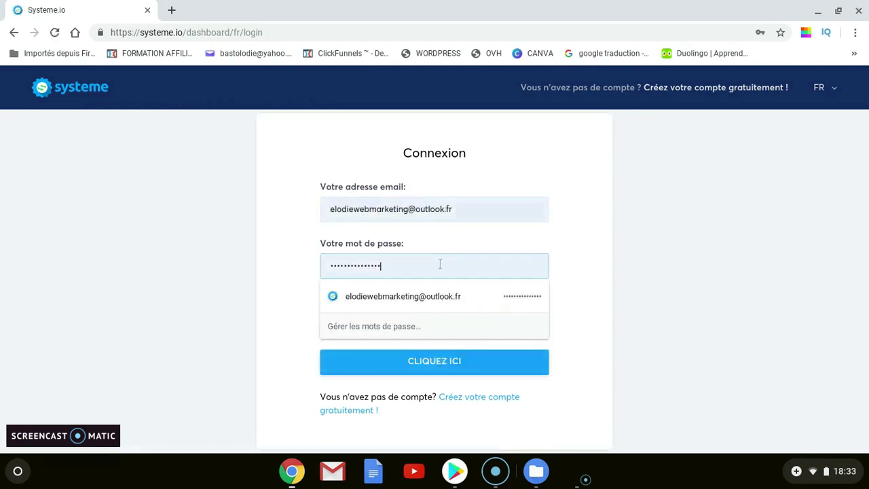
key(BackSpace)
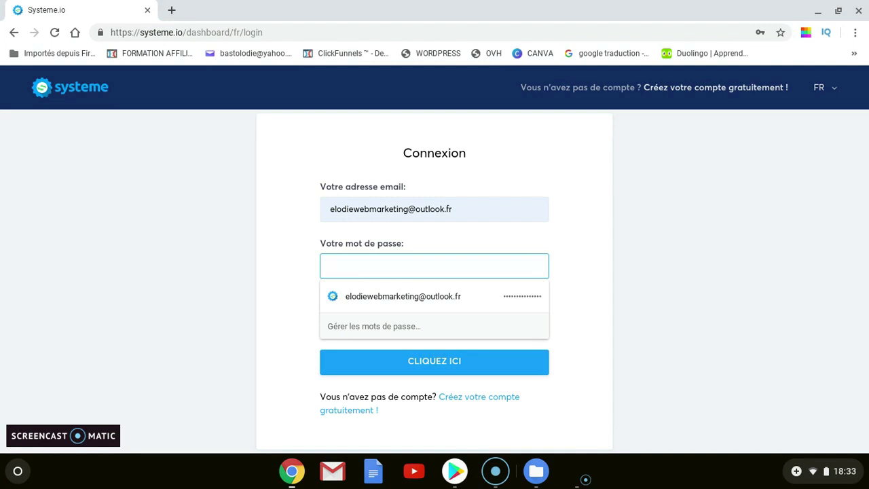
text(••••••••••)
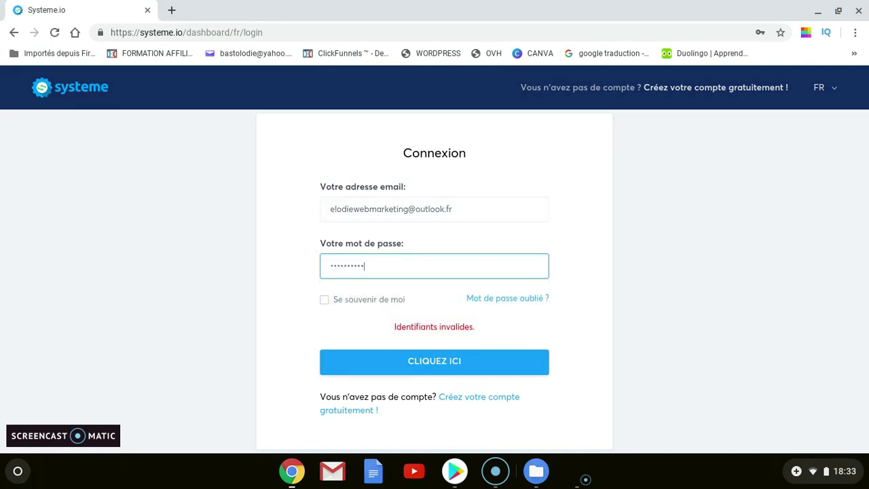
text(•••)
click(505, 360)
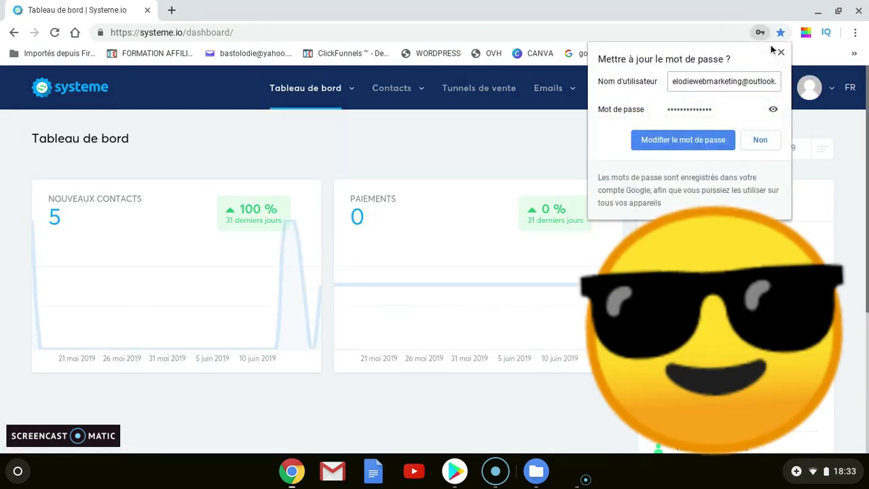
Dismiss the password-update prompt and show the Tunnels de vente list
click(781, 52)
mouse_move(347, 90)
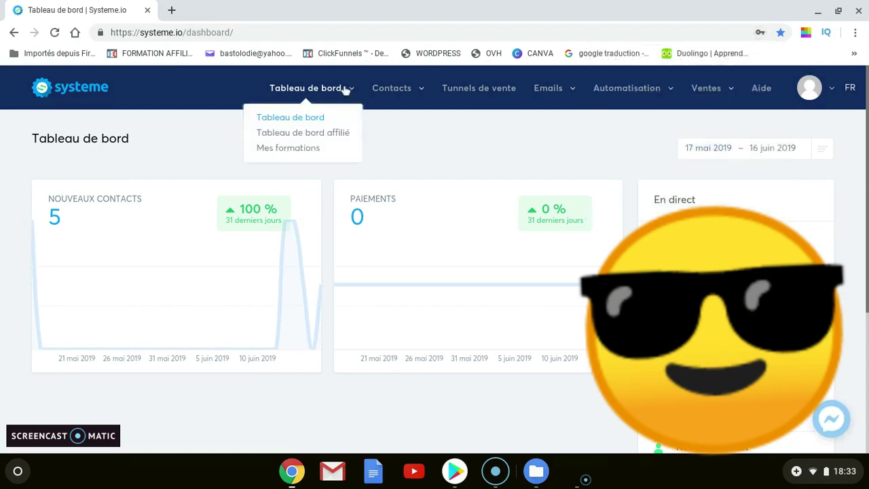
mouse_move(407, 93)
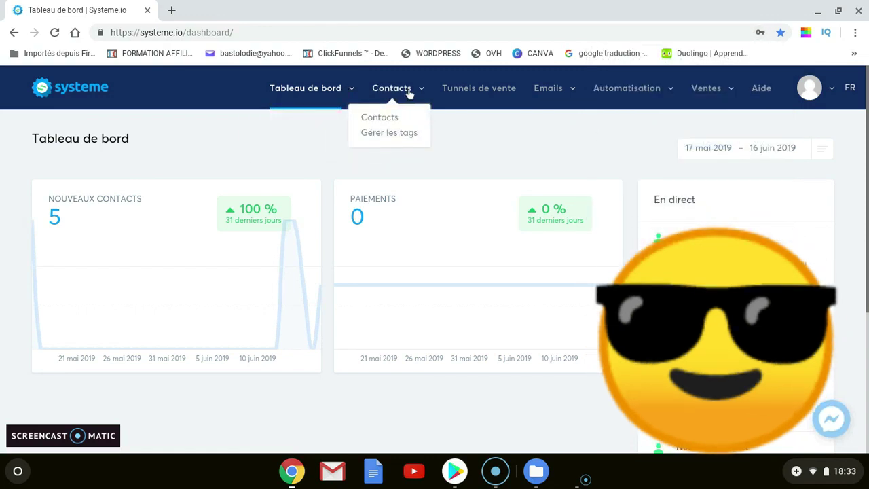
click(472, 97)
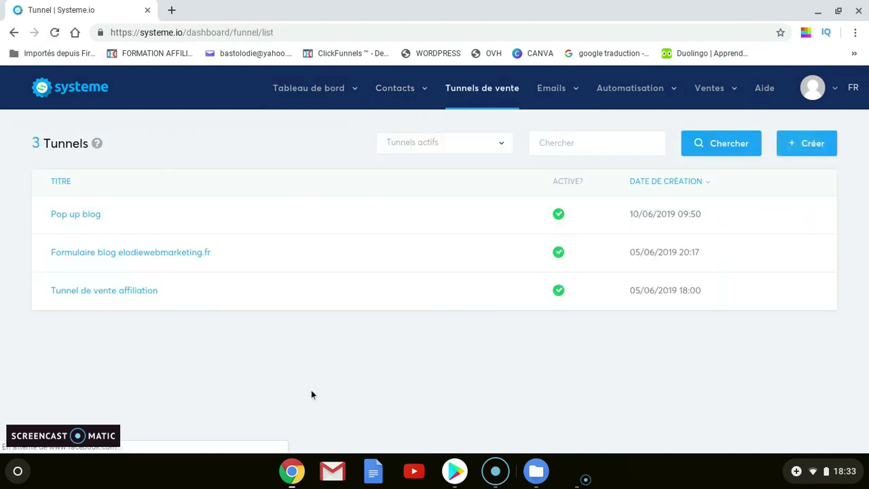
Create a Construisez votre audience funnel named 'Formulaire wordpress test'
click(816, 148)
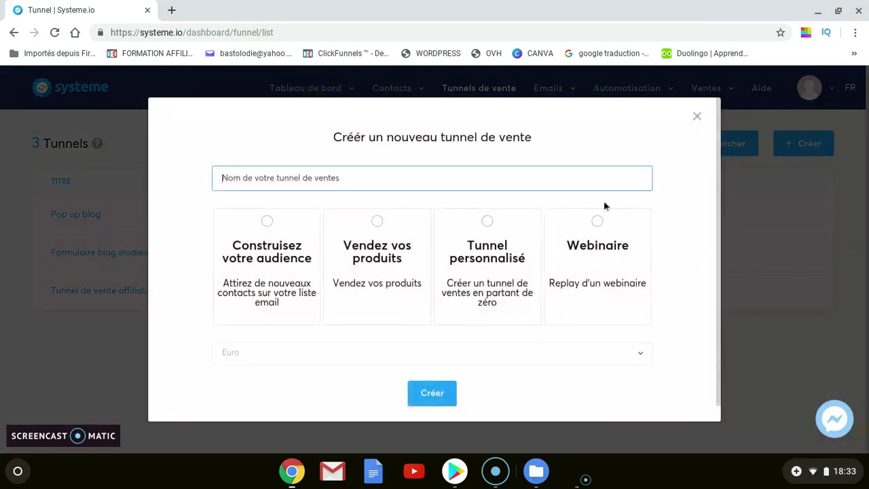
click(360, 177)
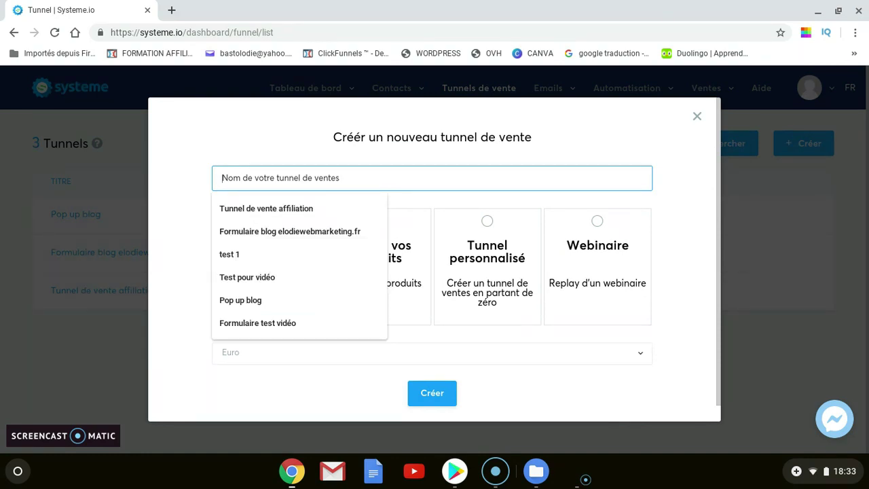
text(Formul)
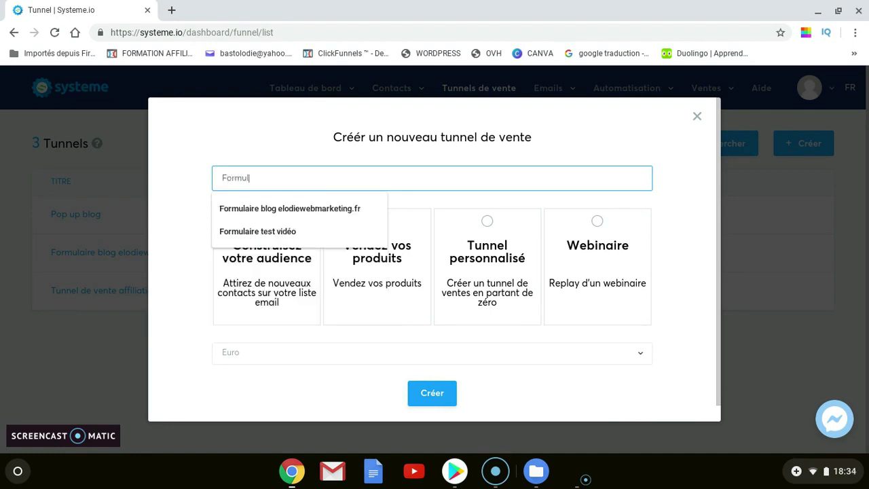
text(aire wordpress )
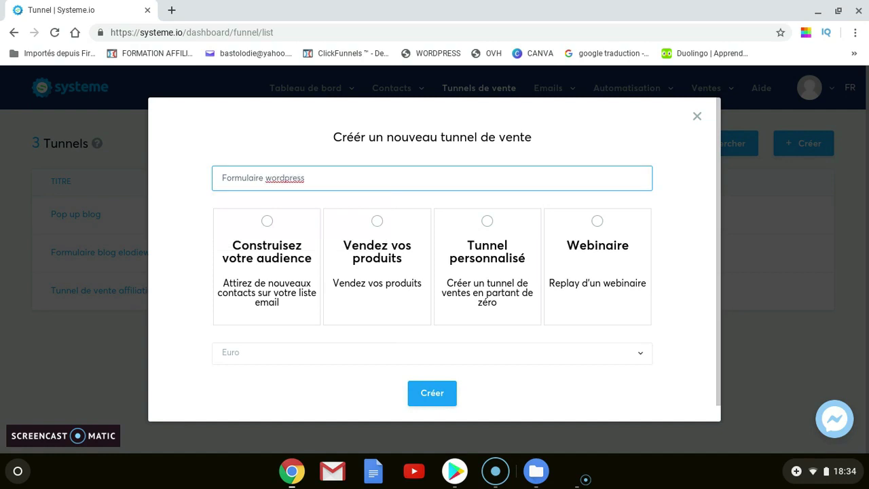
text(test)
click(272, 224)
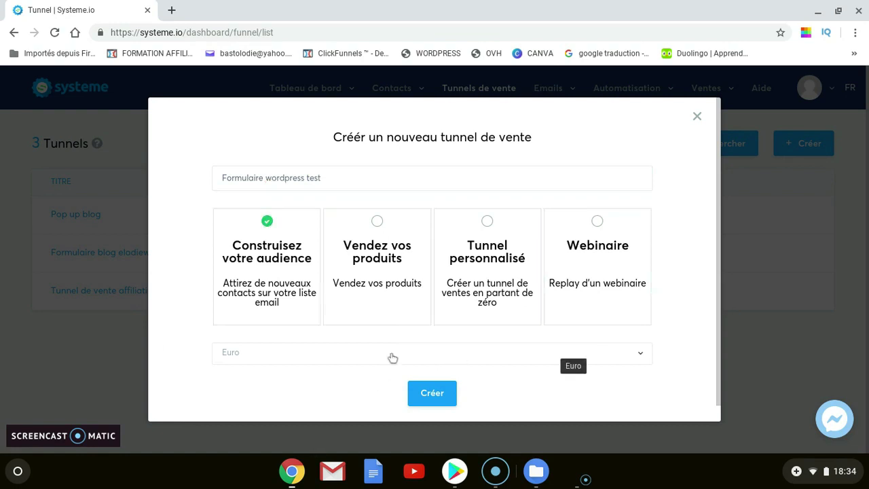
click(424, 403)
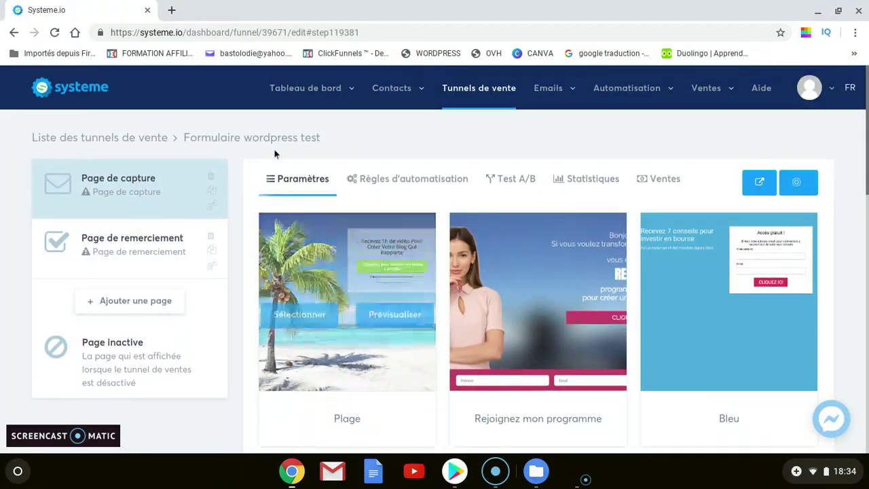
Delete the Page de capture step, confirming the removal, and begin adding a new page
click(170, 247)
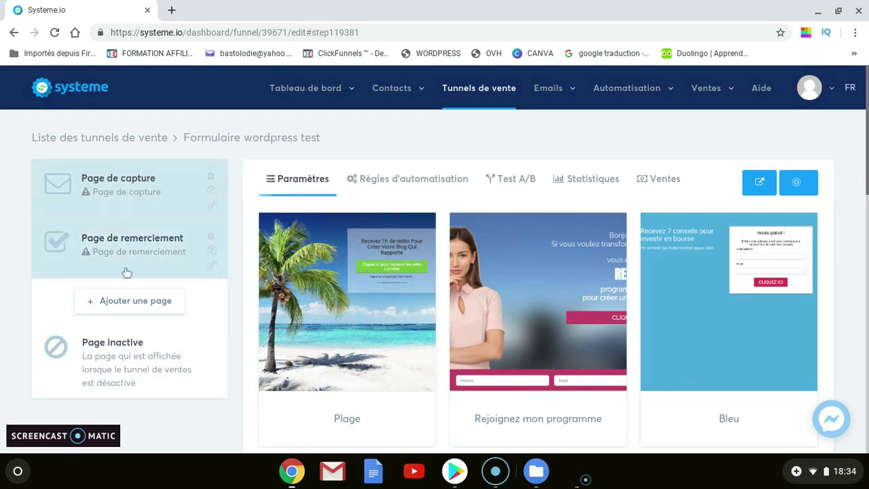
click(212, 179)
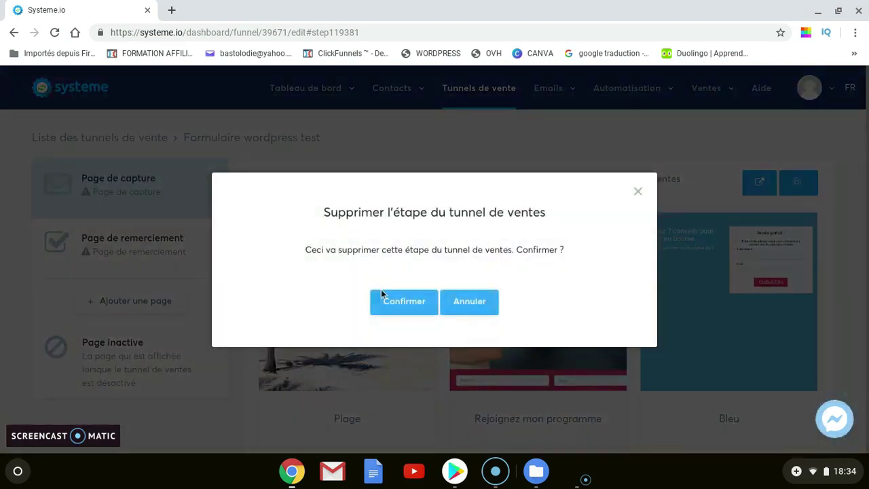
click(402, 309)
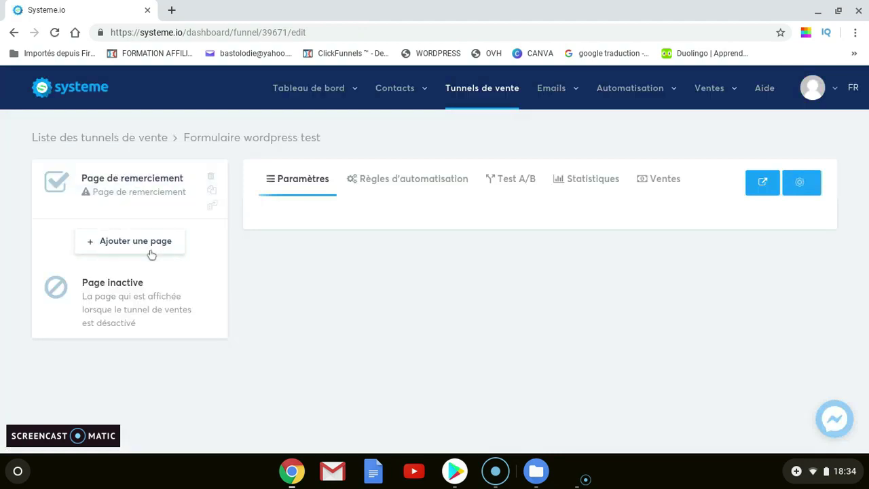
click(161, 243)
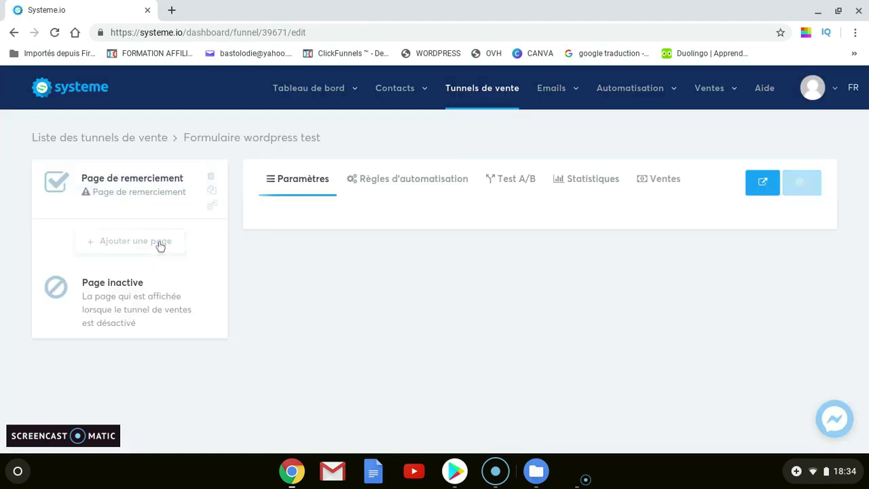
Name the new funnel step 'formulaire wordpress test'
click(384, 192)
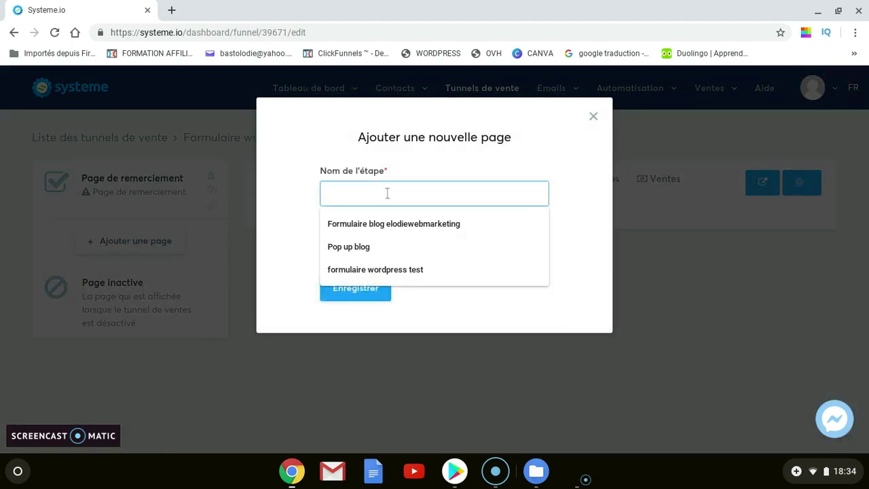
text(F)
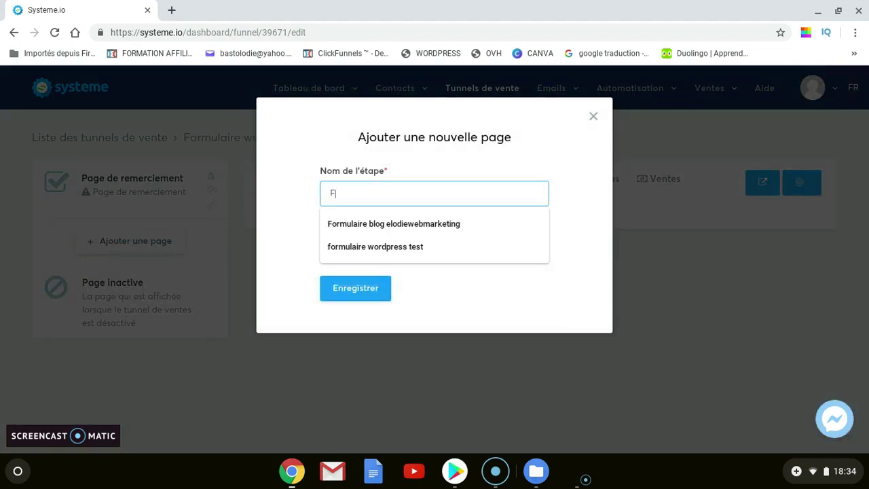
text(ormulaire b)
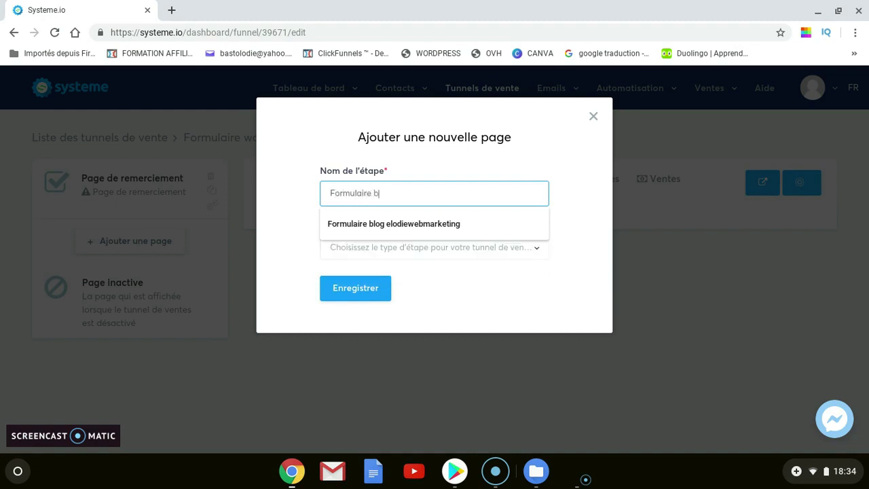
text(lo)
key(BackSpace)
key(BackSpace)
key(BackSpace)
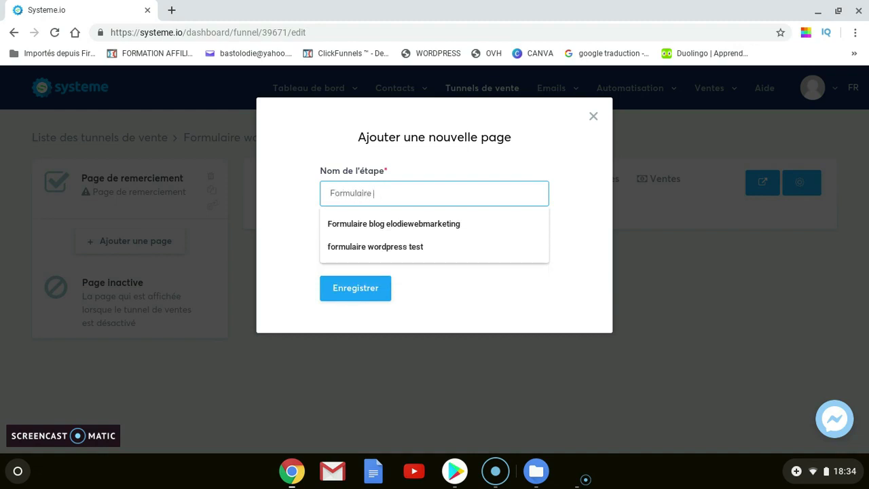
click(398, 247)
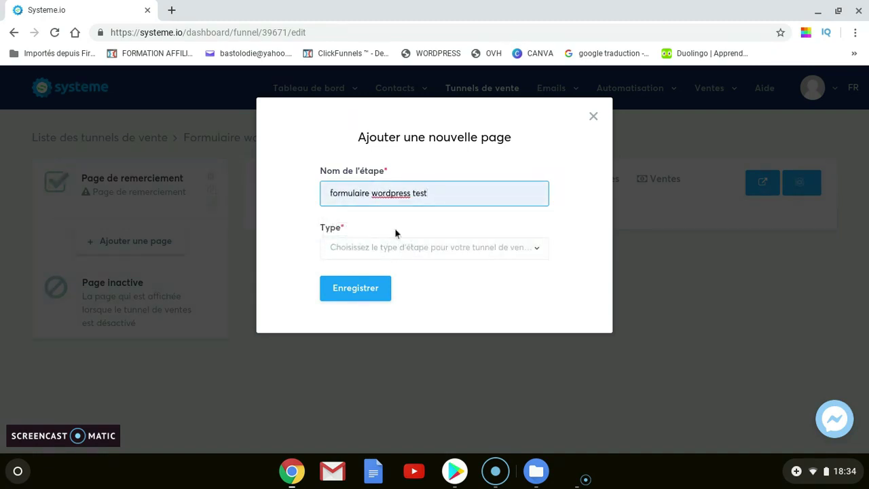
Set the step type to Formulaire and save the new step
click(378, 249)
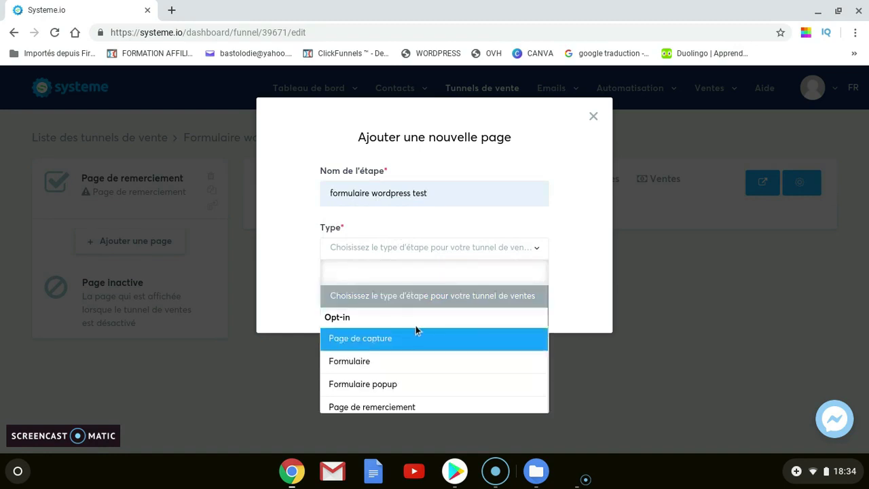
scroll(407, 380, down, 1)
scroll(407, 382, down, 5)
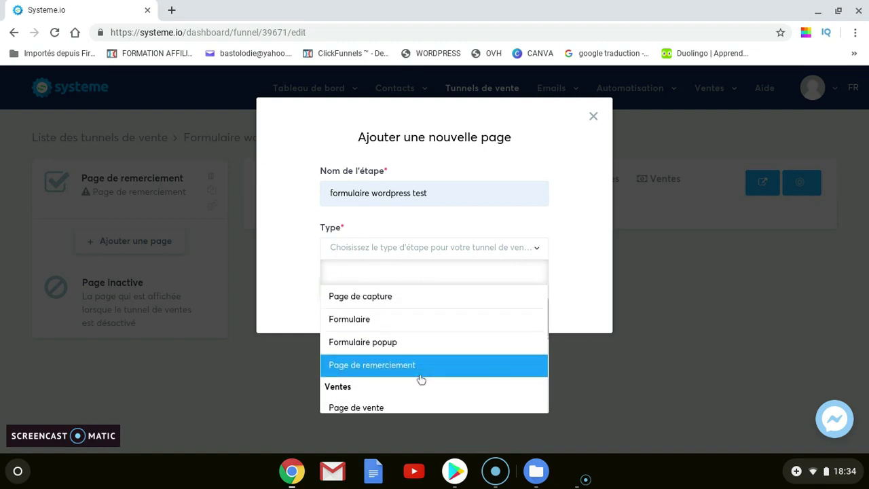
scroll(409, 388, down, 2)
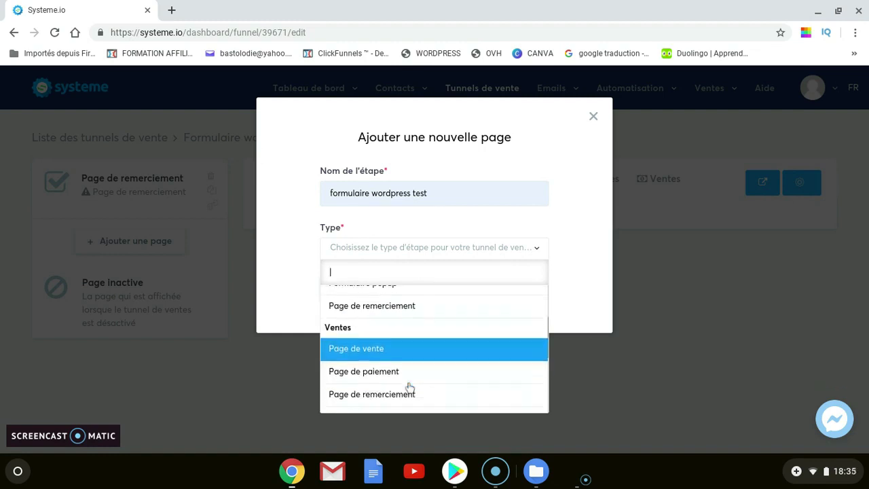
scroll(451, 356, up, 4)
scroll(453, 355, up, 3)
click(427, 350)
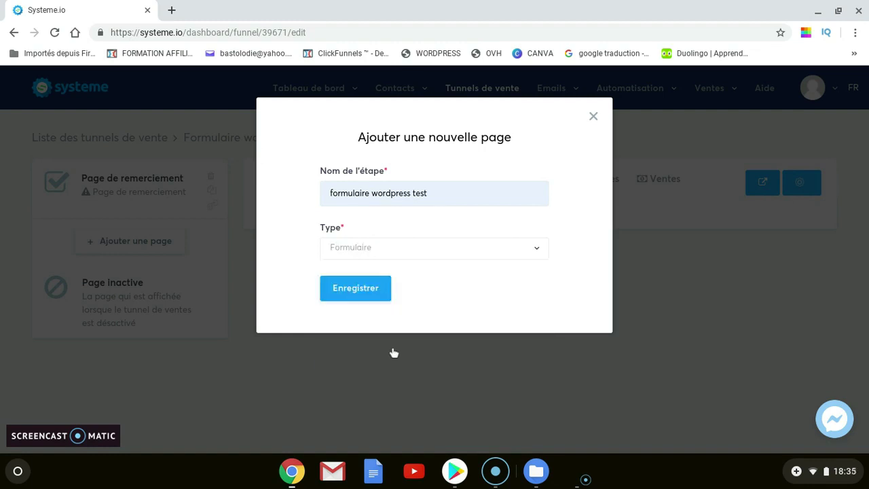
click(363, 286)
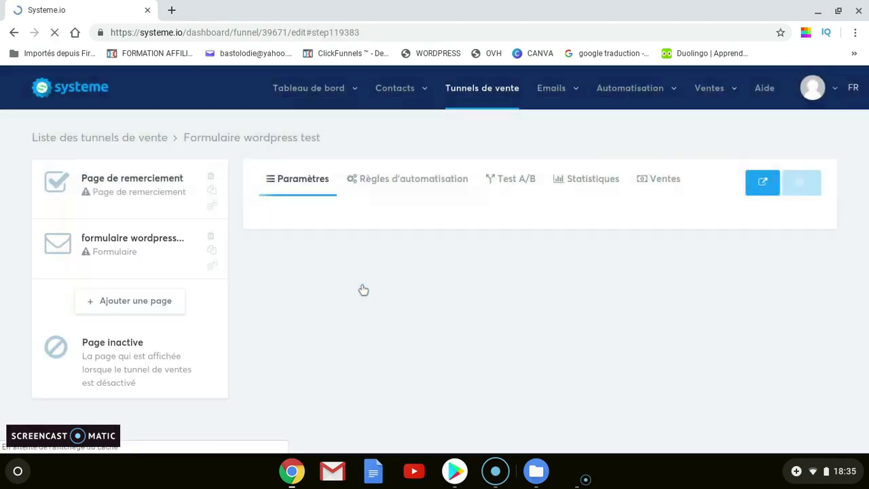
Apply the Vert template to the form step and open it in the page editor
mouse_move(366, 269)
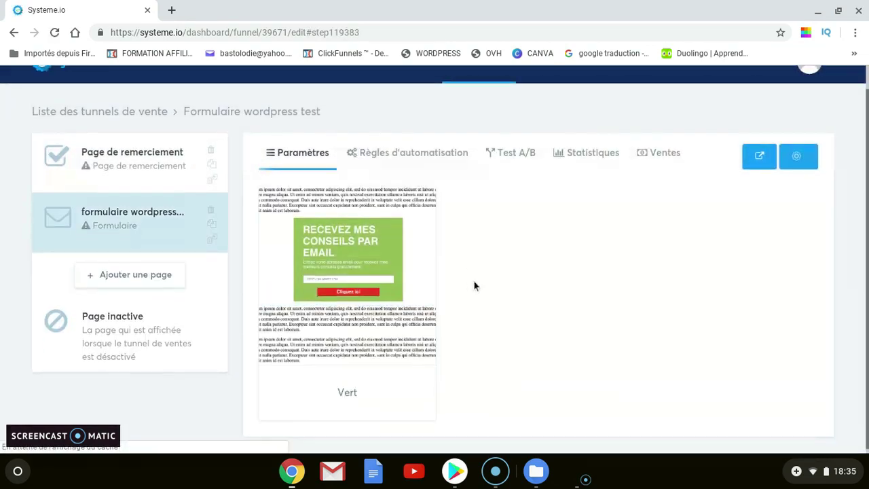
scroll(474, 285, down, 1)
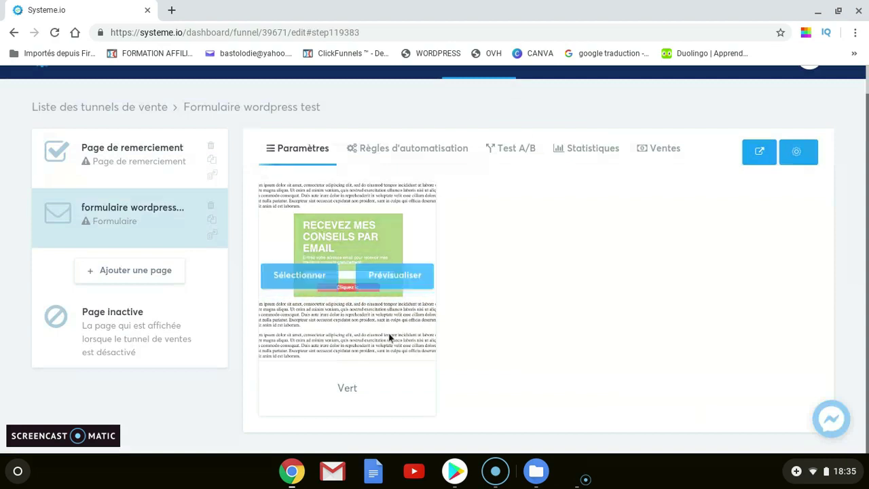
mouse_move(338, 248)
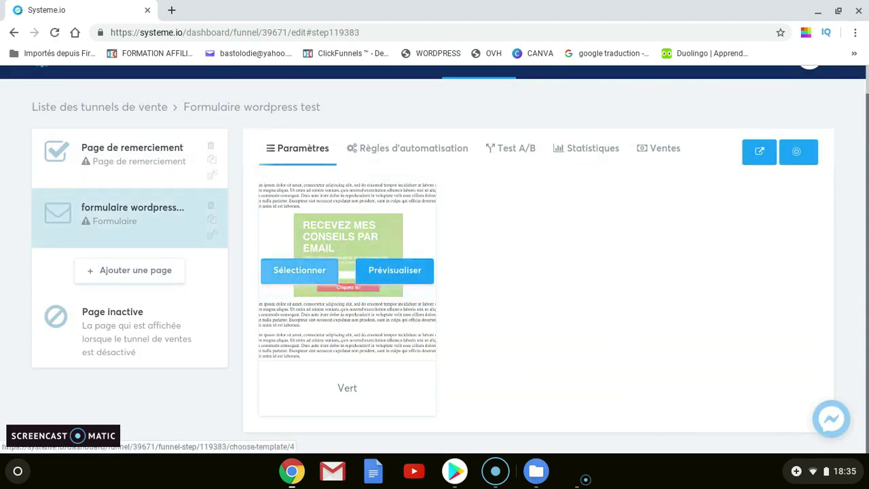
click(303, 280)
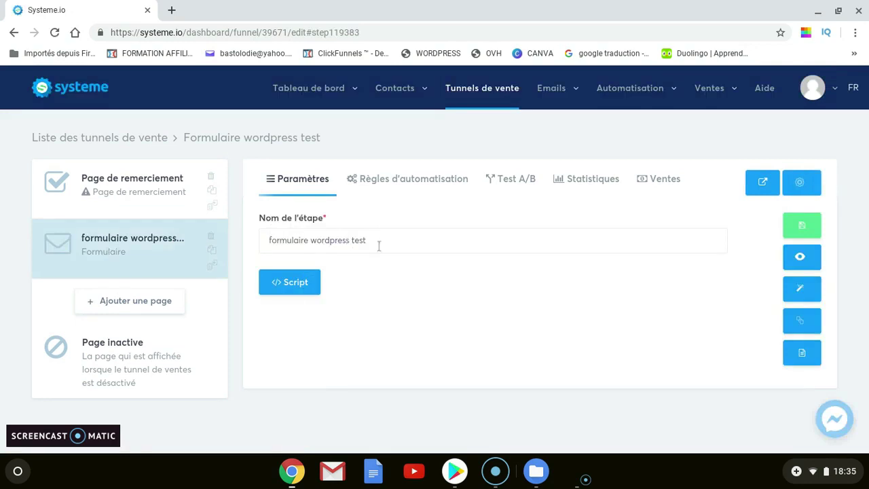
click(802, 290)
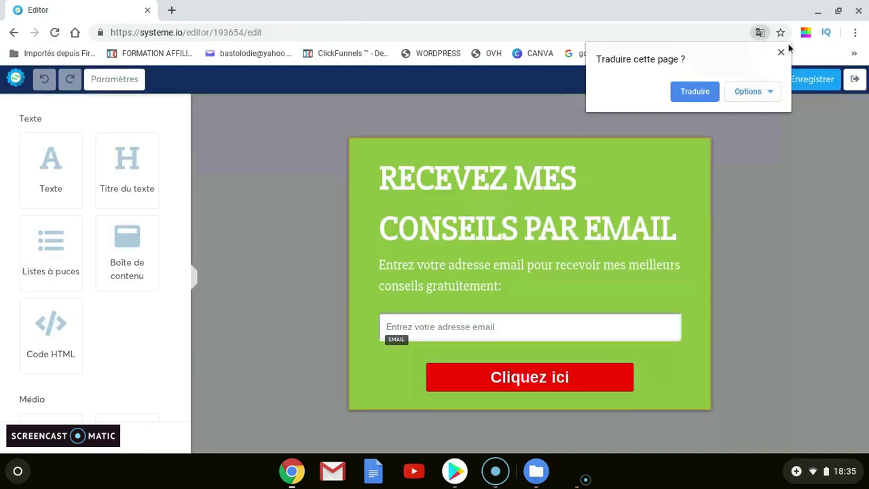
Dismiss Chrome's Traduire cette page offer and browse the loaded Vert form in the editor
click(778, 53)
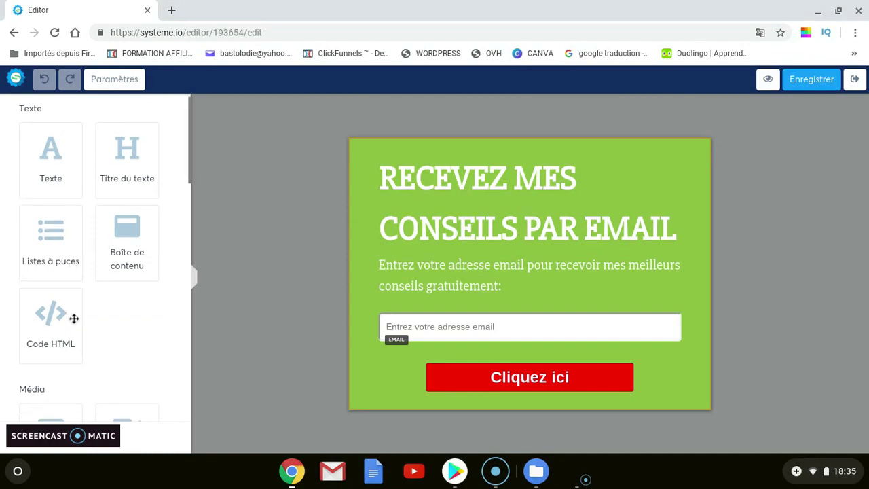
scroll(83, 260, down, 4)
scroll(87, 272, down, 5)
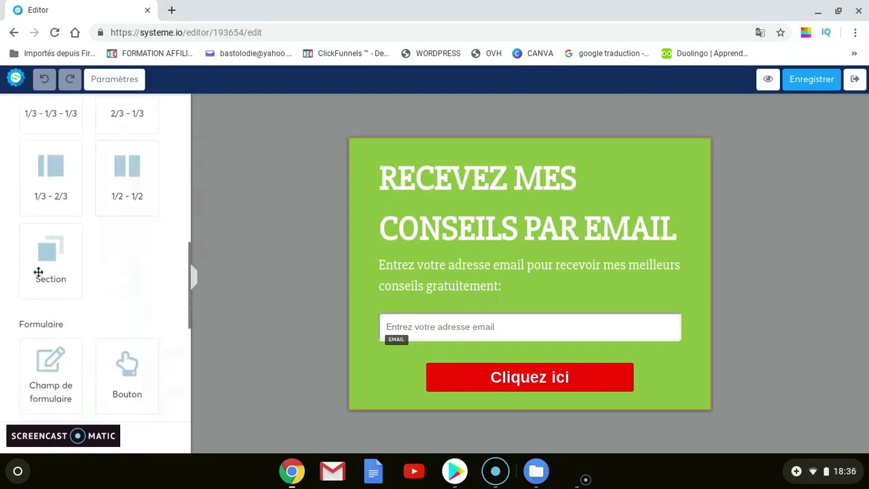
scroll(68, 265, up, 8)
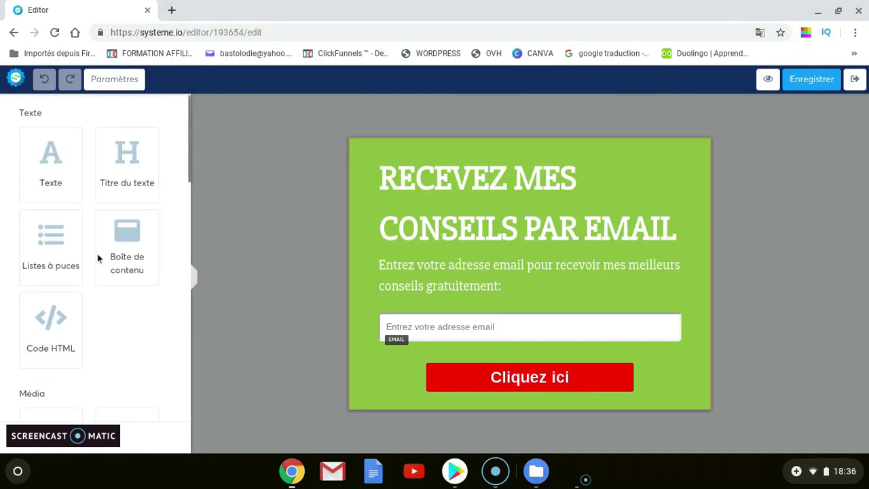
Replace the heading 'RECEVEZ MES CONSEILS PAR EMAIL' with 'Recevez mon ebook gratuitement'
click(626, 249)
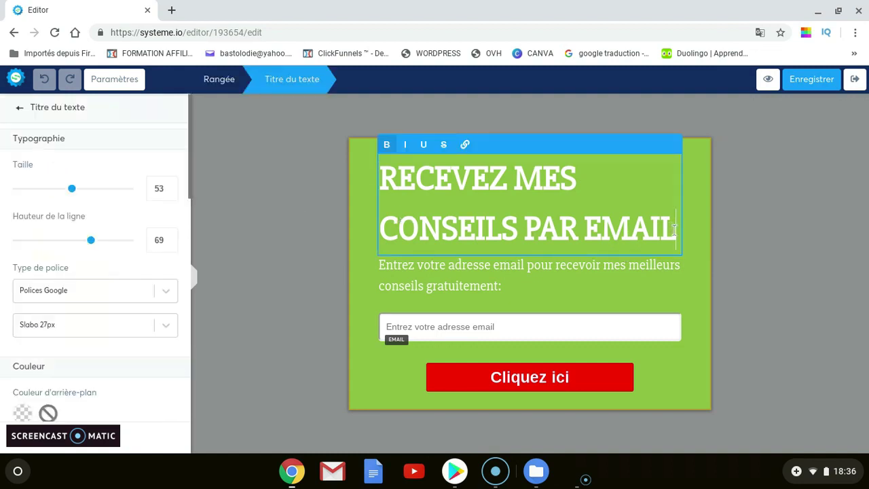
drag(674, 228, 378, 166)
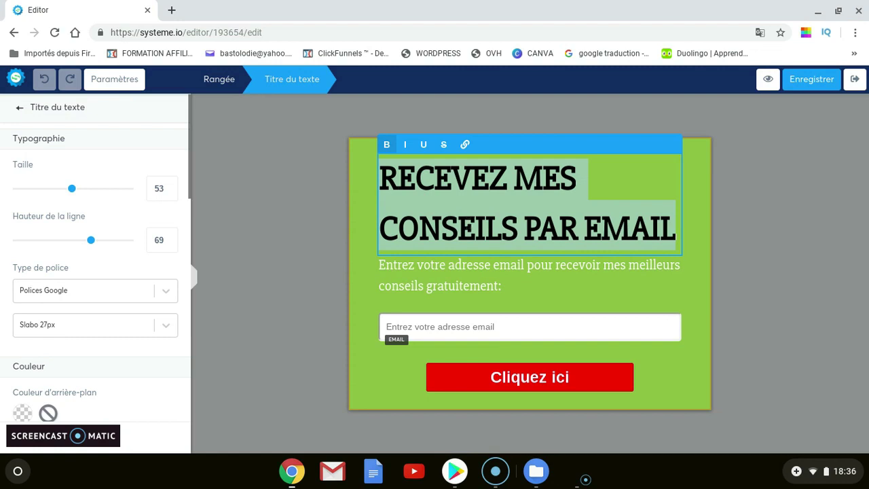
text(R)
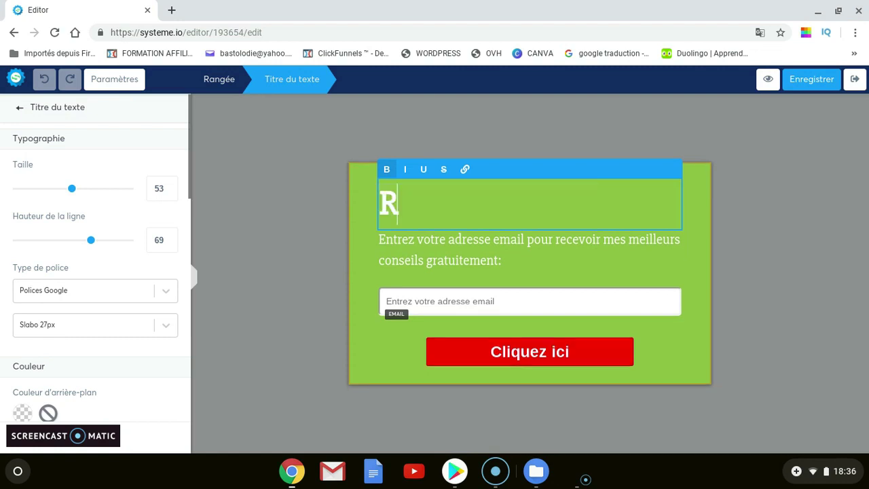
text(ecevez m)
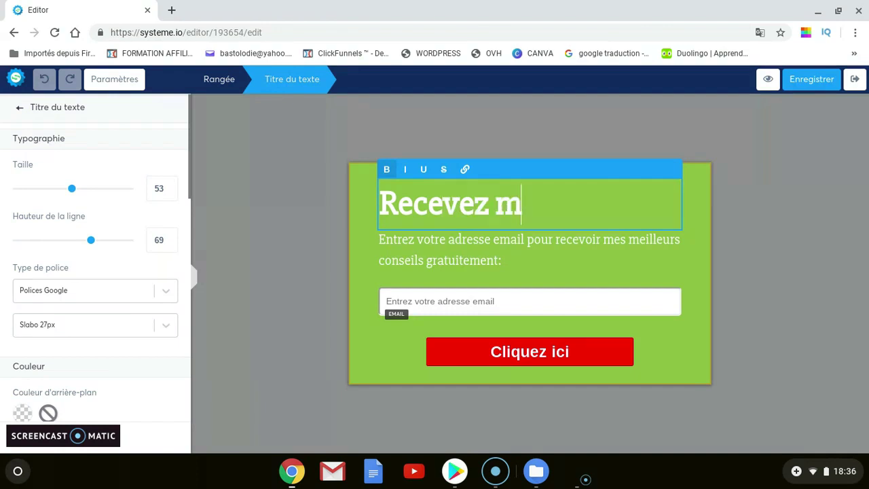
text(on ebook )
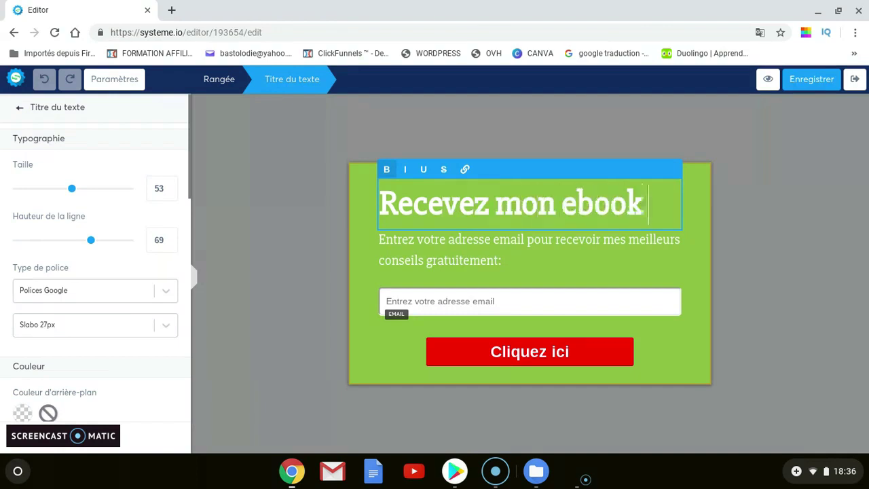
text(hratuitem)
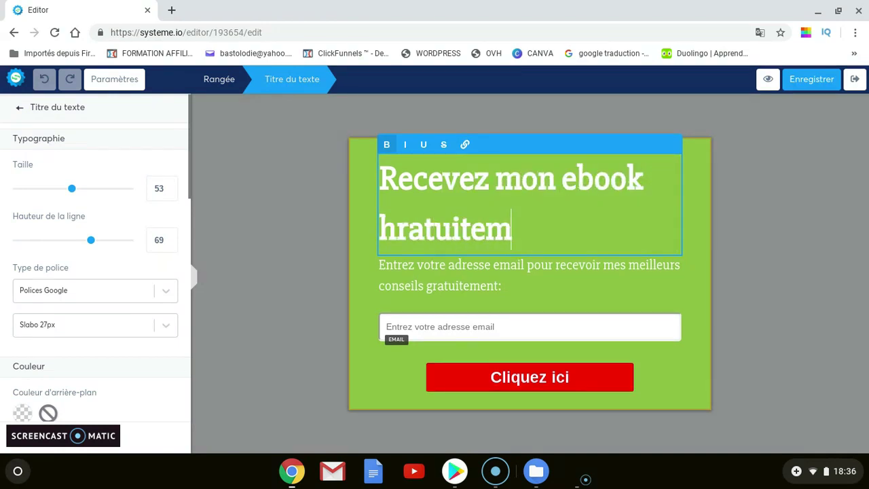
key(BackSpace)
key(BackSpace)
key(BackSpace)
key(BackSpace)
key(BackSpace)
key(BackSpace)
key(BackSpace)
key(BackSpace)
key(BackSpace)
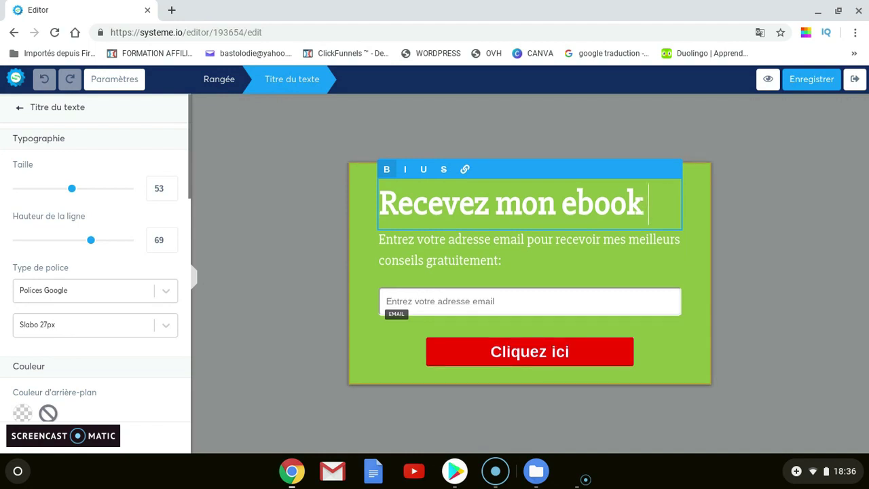
text(gratuitement)
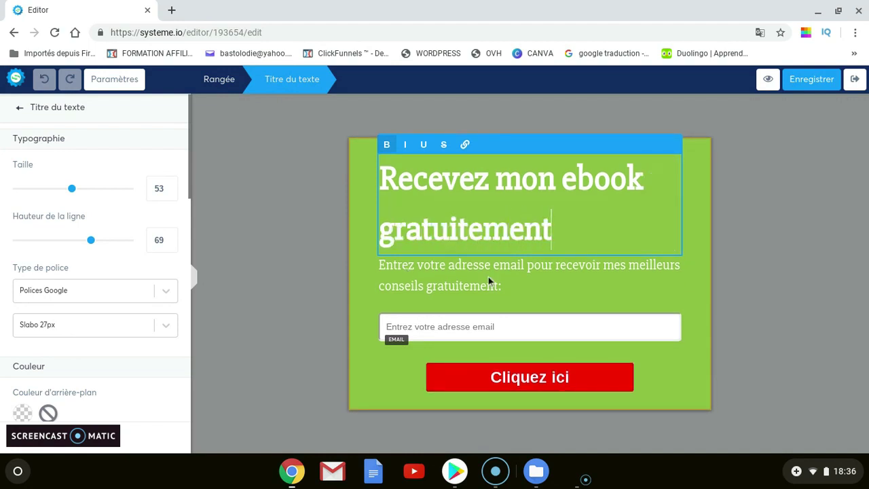
click(519, 294)
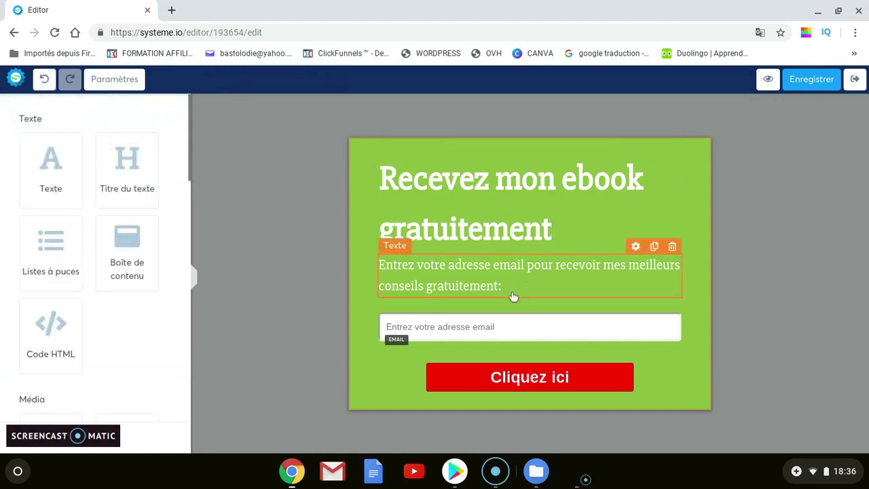
Change the subtitle to read 'Entrez votre adresse email pour le recevoir'
click(502, 288)
drag(504, 288, 492, 259)
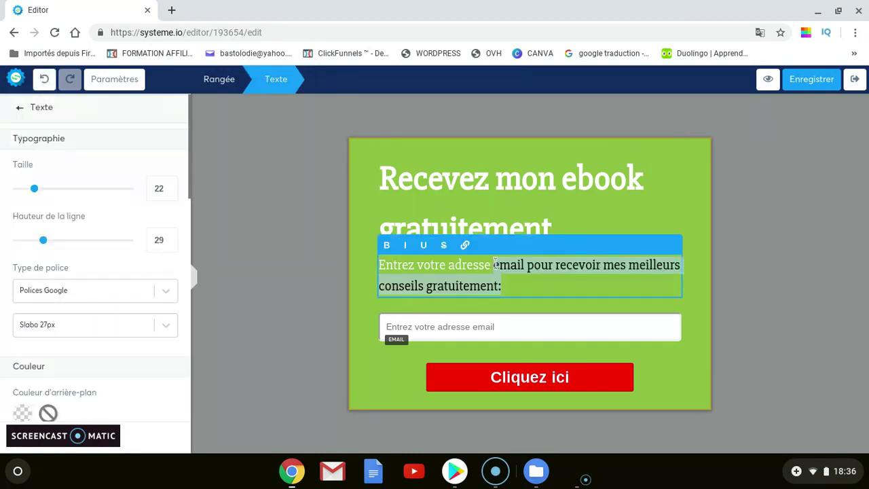
text(email pour l)
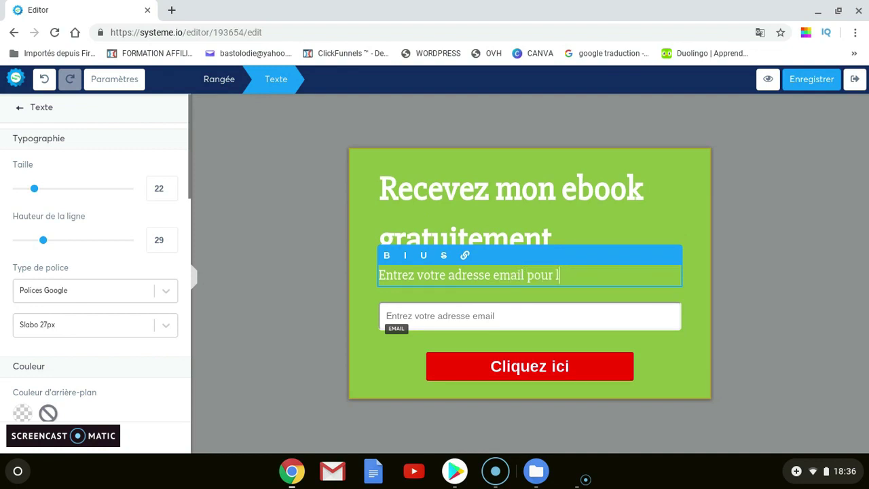
text(e recevoir)
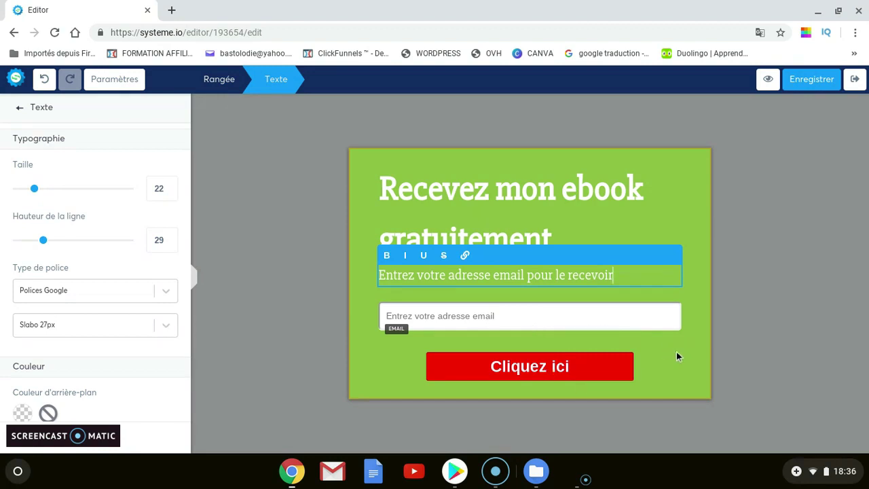
click(323, 193)
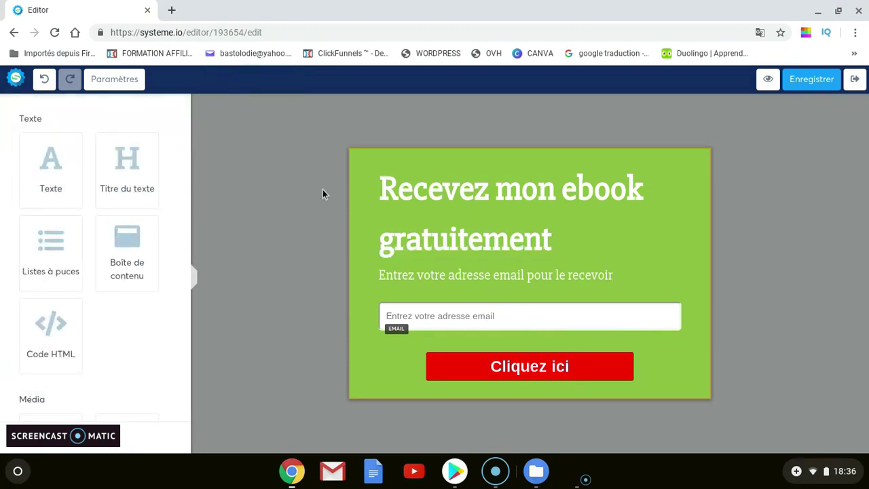
click(411, 176)
click(366, 167)
scroll(179, 203, down, 1)
scroll(165, 192, up, 1)
click(434, 195)
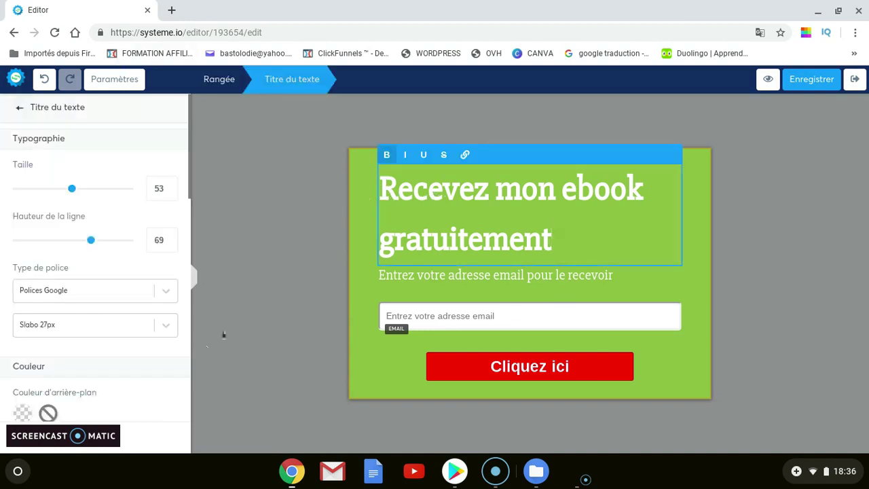
click(363, 153)
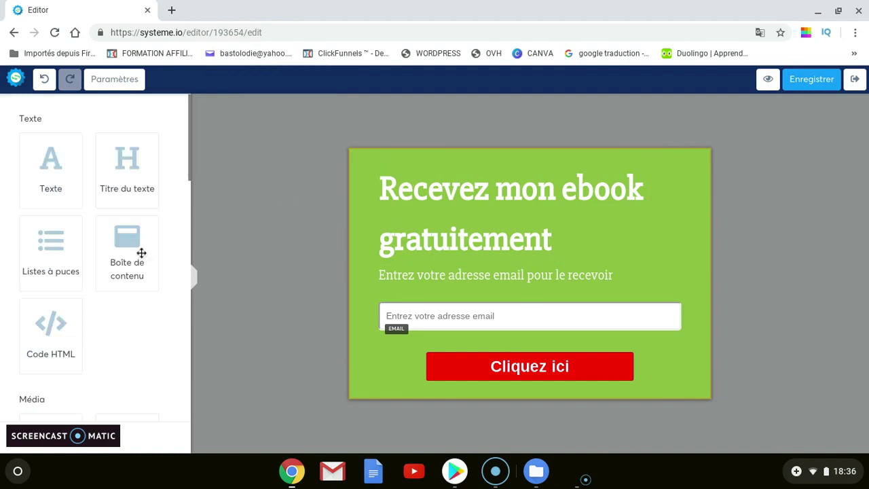
scroll(139, 254, down, 8)
scroll(159, 310, up, 4)
scroll(153, 269, up, 3)
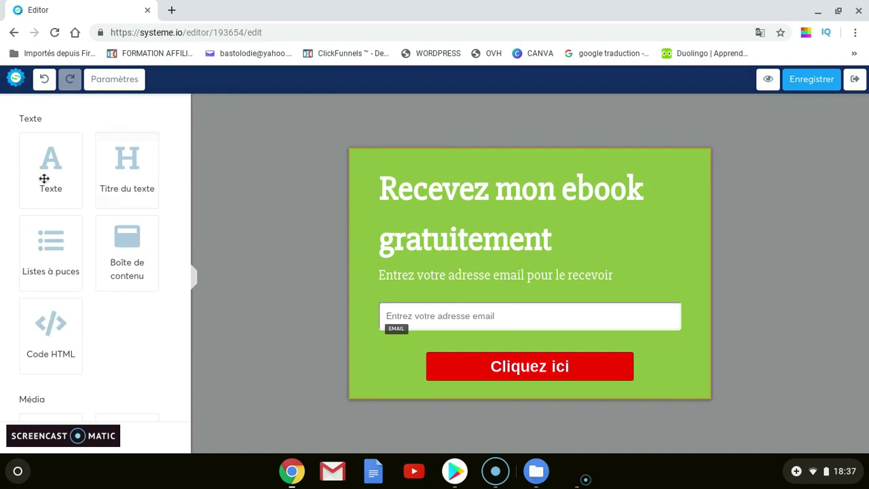
drag(45, 178, 496, 244)
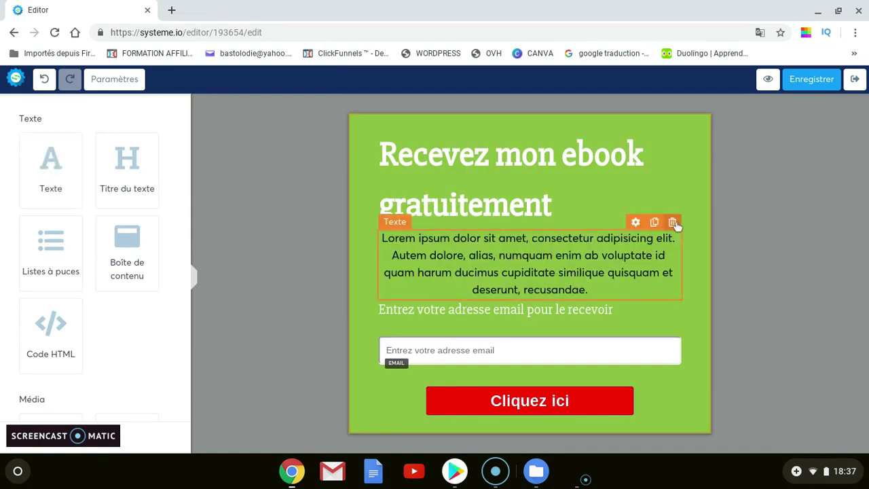
click(673, 222)
click(480, 107)
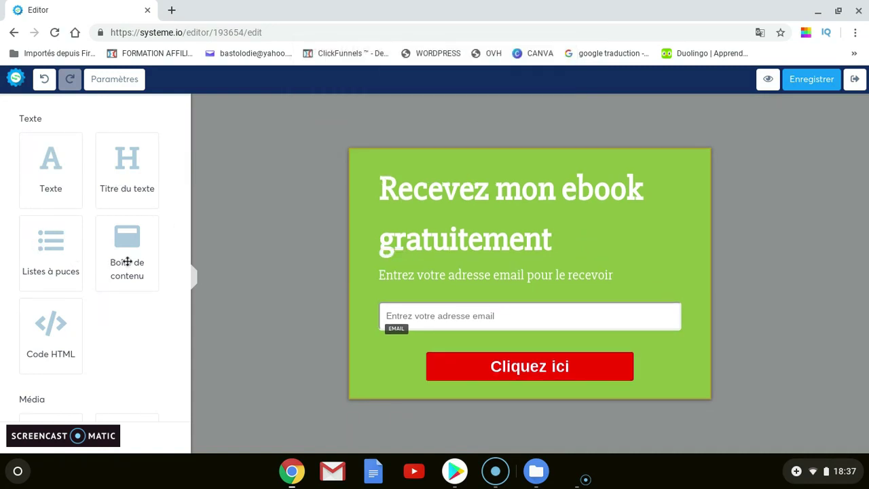
drag(122, 257, 466, 258)
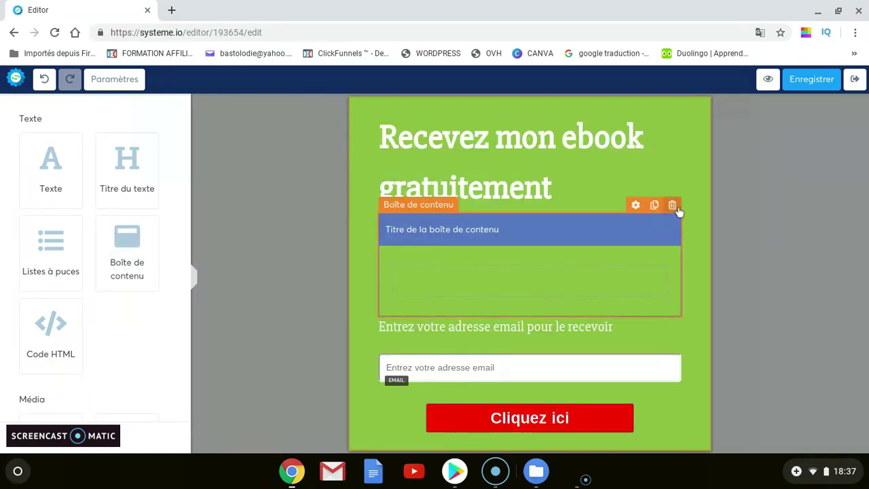
click(672, 205)
click(498, 102)
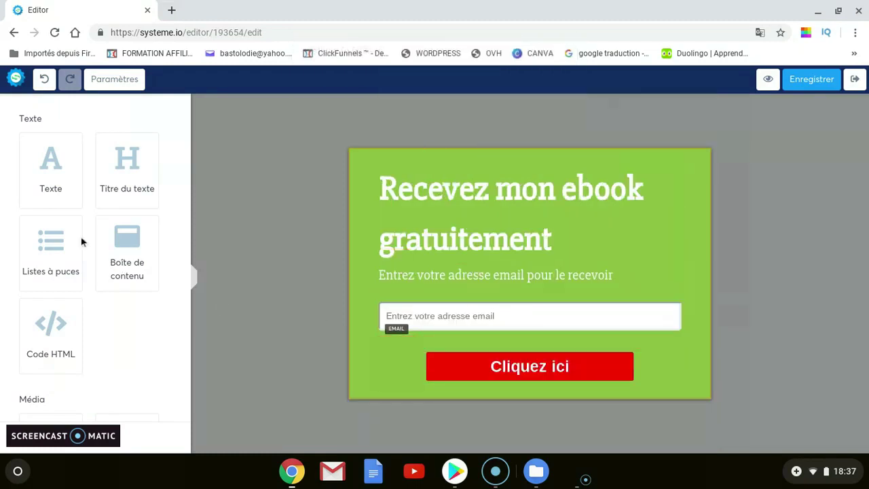
Drag a Champ de formulaire element onto the popup just above the email field
scroll(122, 266, down, 3)
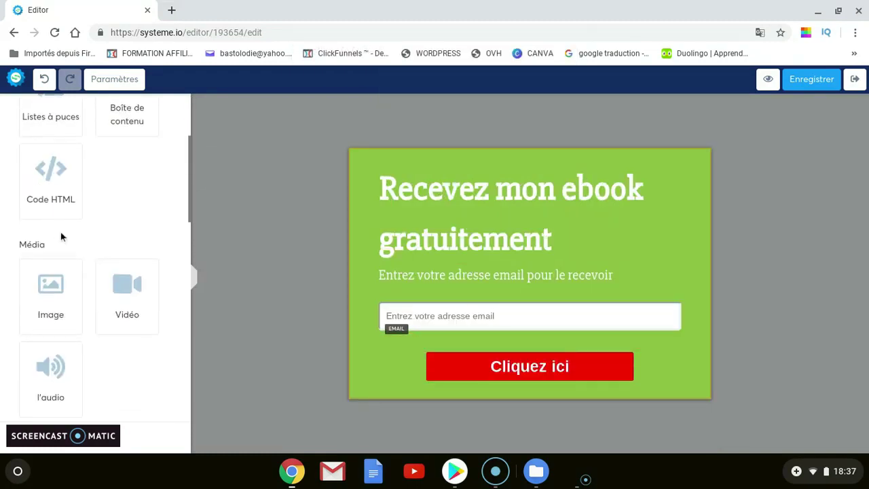
scroll(128, 229, down, 3)
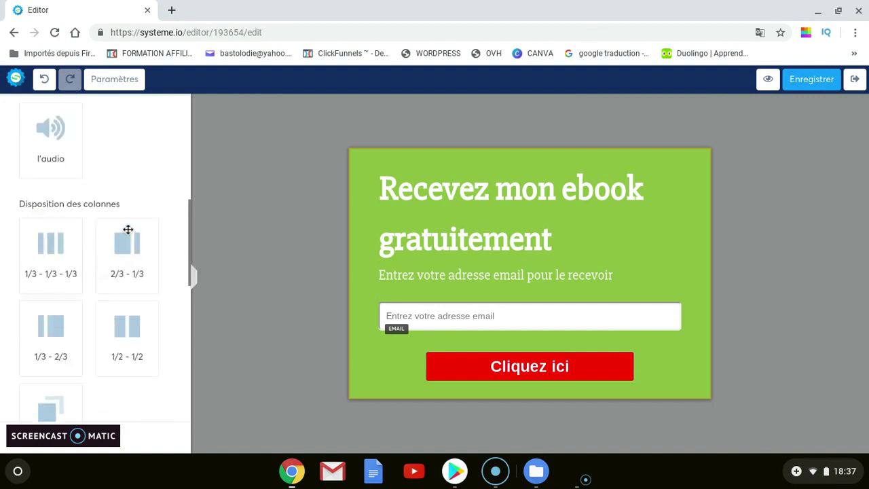
scroll(129, 234, up, 1)
scroll(86, 212, up, 1)
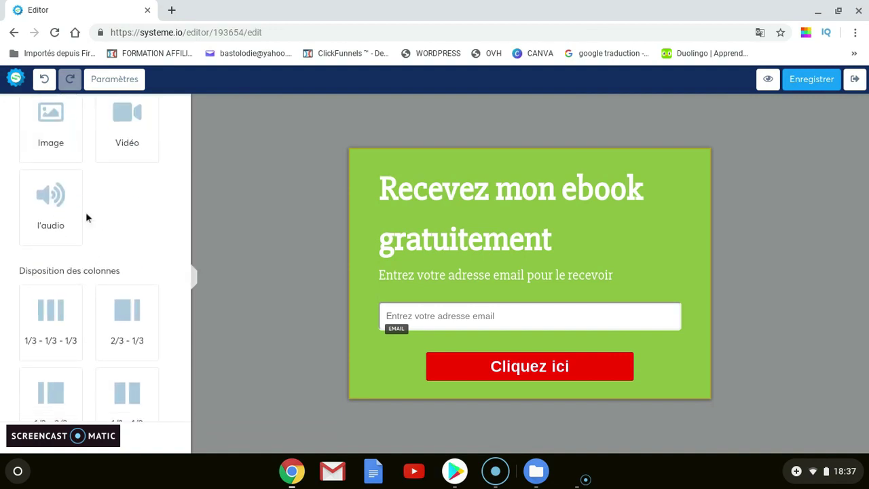
scroll(157, 210, down, 1)
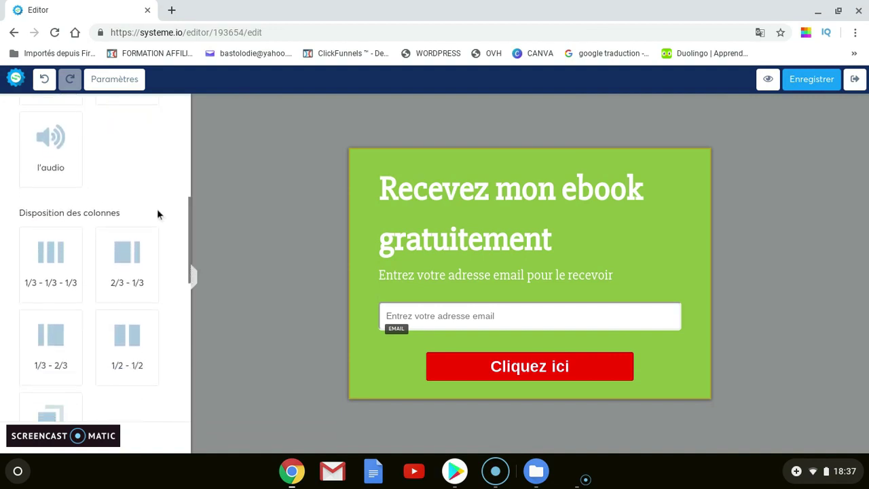
scroll(154, 207, down, 3)
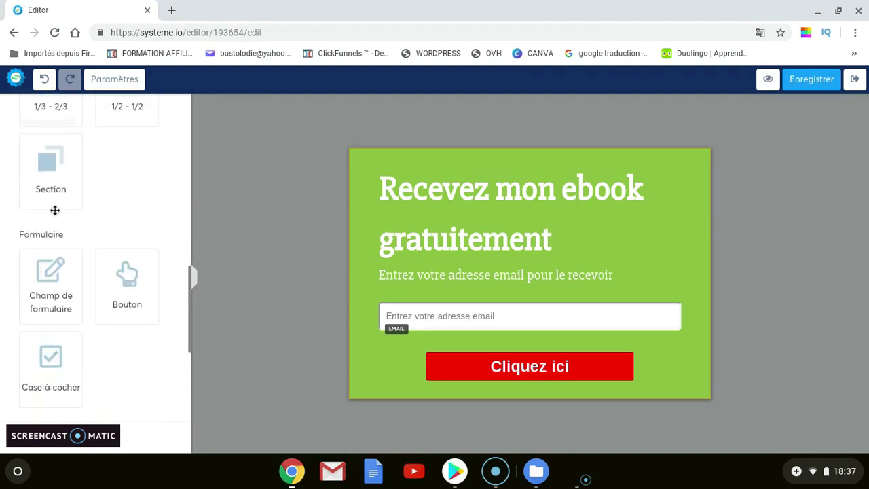
scroll(98, 207, down, 1)
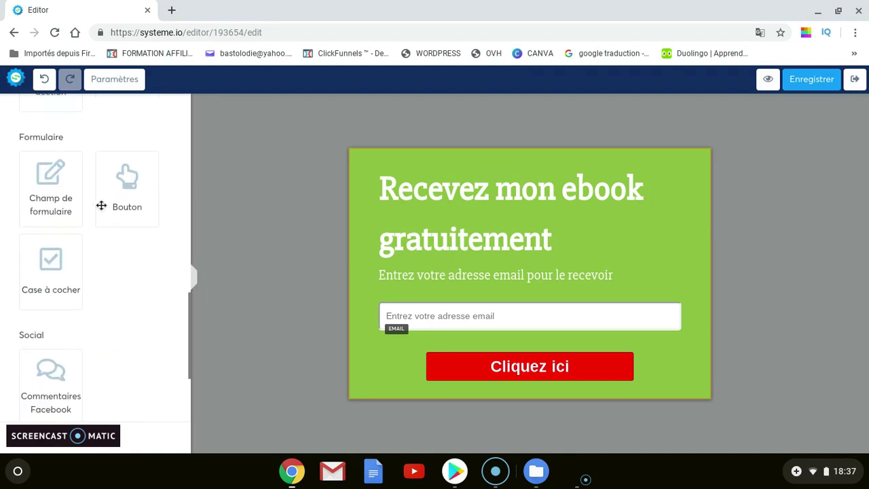
drag(52, 197, 503, 290)
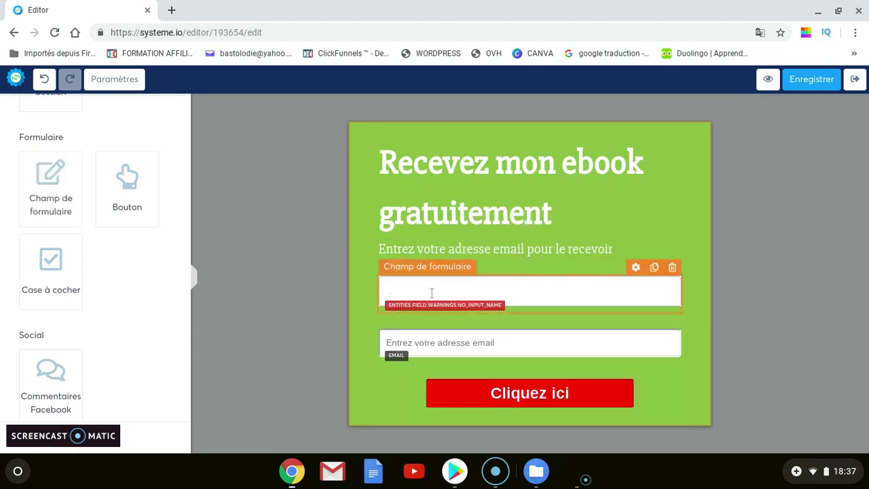
In the new field's settings, set Type de données to Prénom so it collects the first name
click(432, 293)
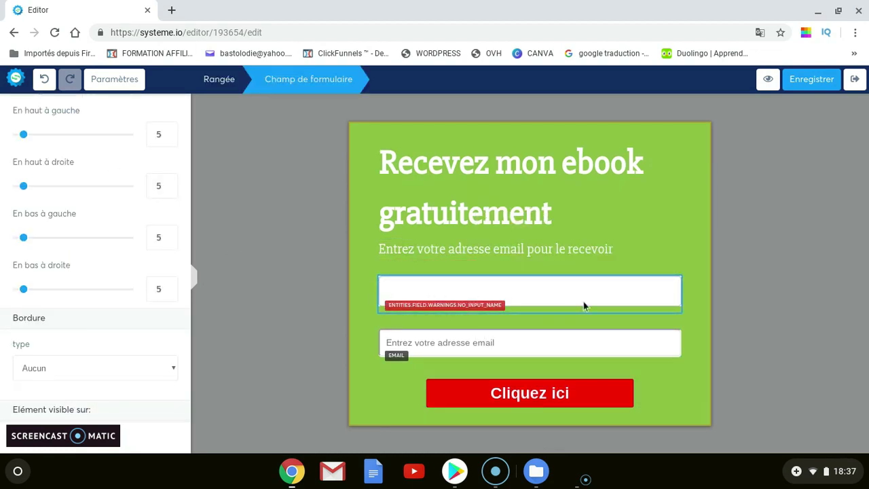
click(657, 291)
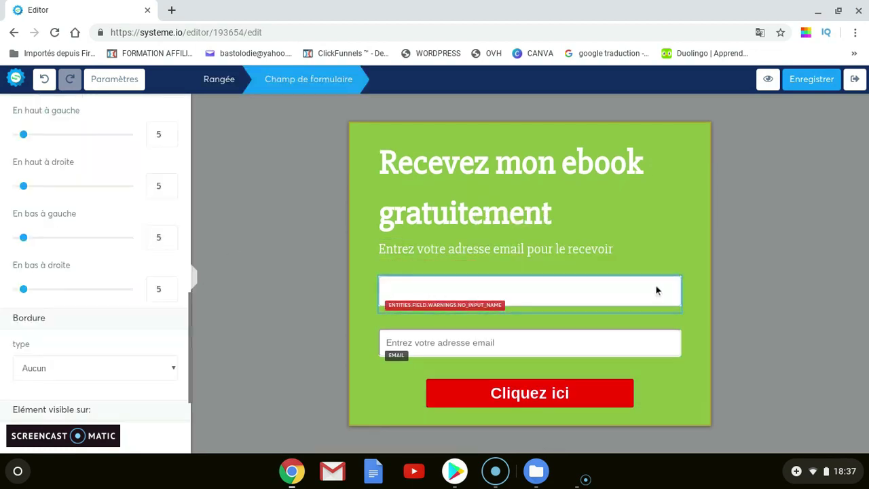
click(656, 275)
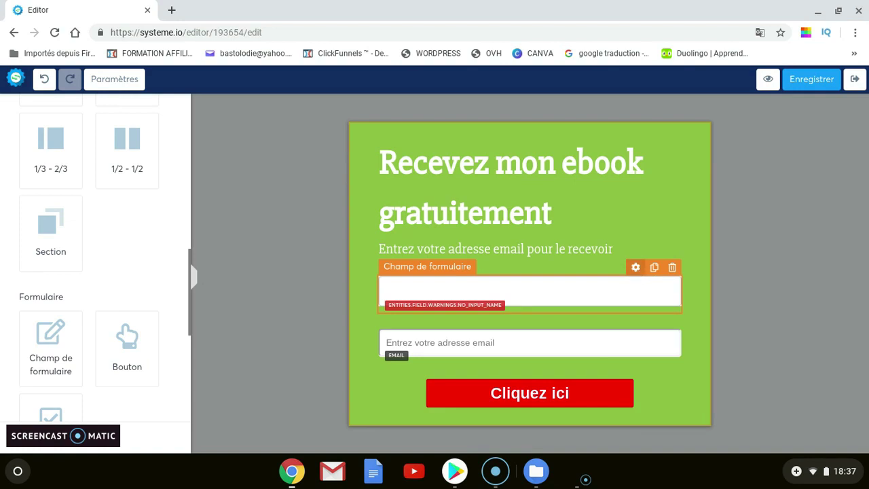
click(635, 267)
scroll(59, 196, down, 5)
scroll(59, 196, up, 5)
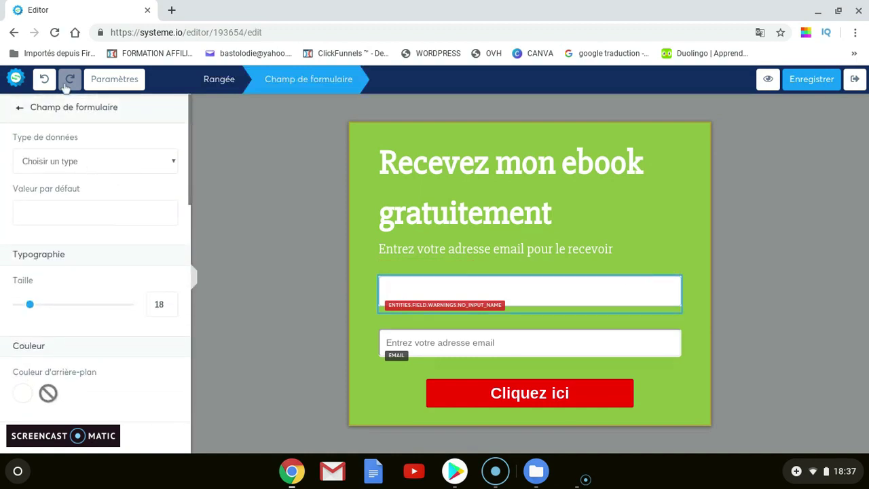
click(96, 168)
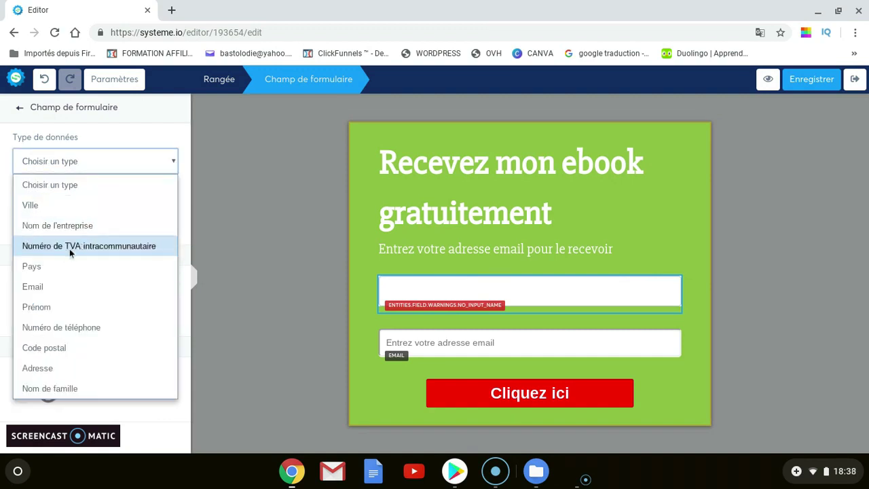
click(66, 308)
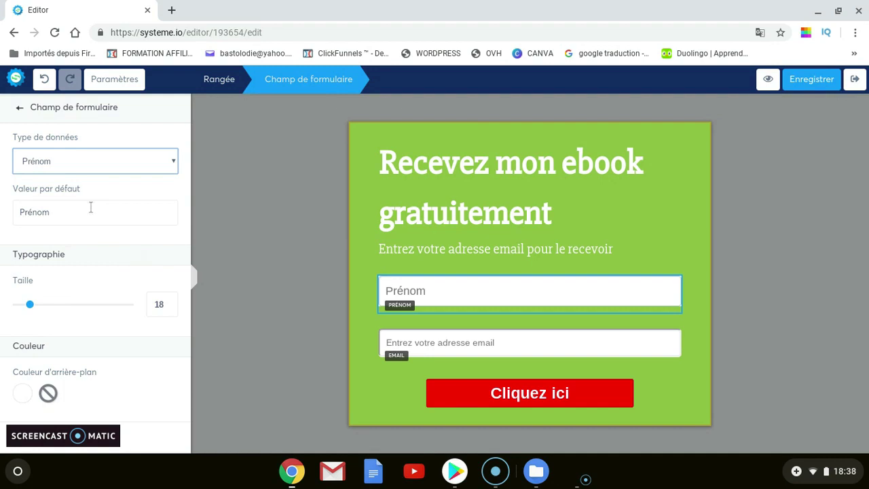
Set the Prénom field's text size to 26 and its background to dark red
scroll(96, 204, down, 1)
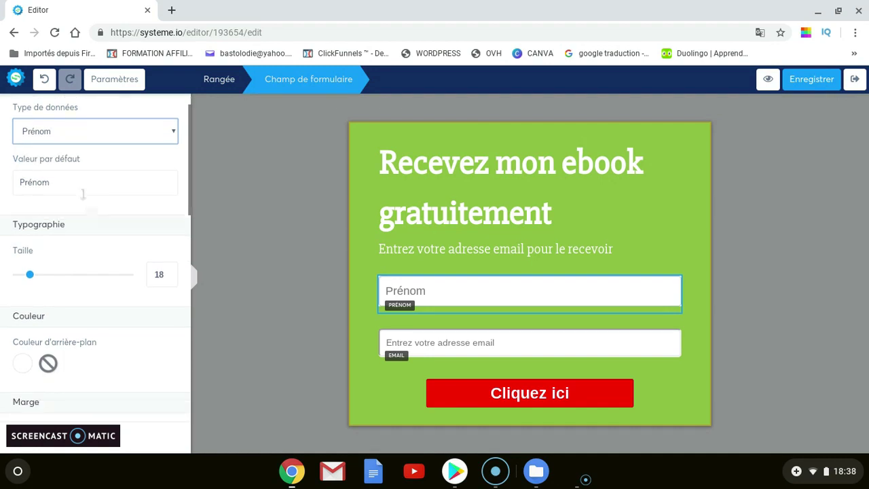
scroll(82, 194, down, 2)
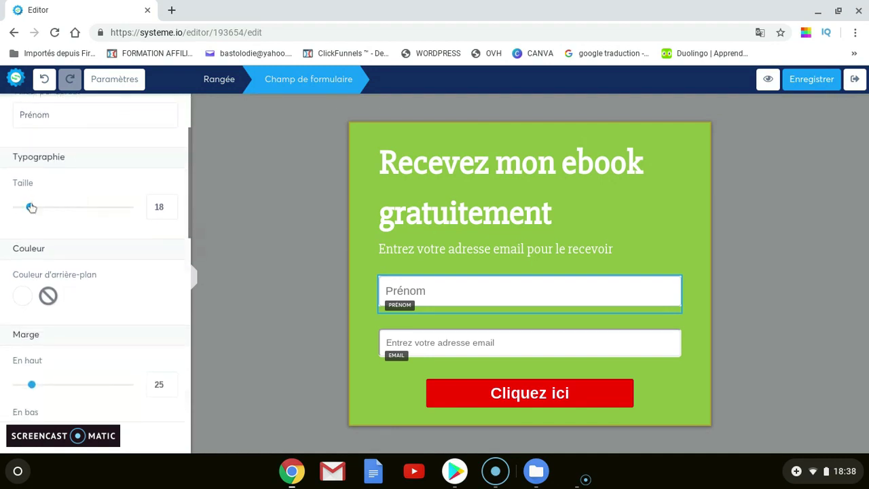
mouse_move(31, 208)
mouse_down()
mouse_move(65, 216)
mouse_move(39, 212)
mouse_up()
scroll(81, 237, down, 2)
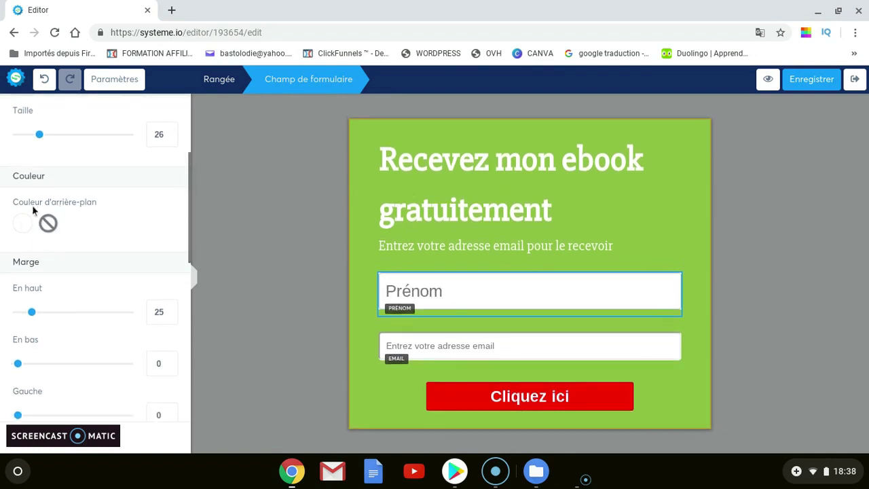
click(50, 226)
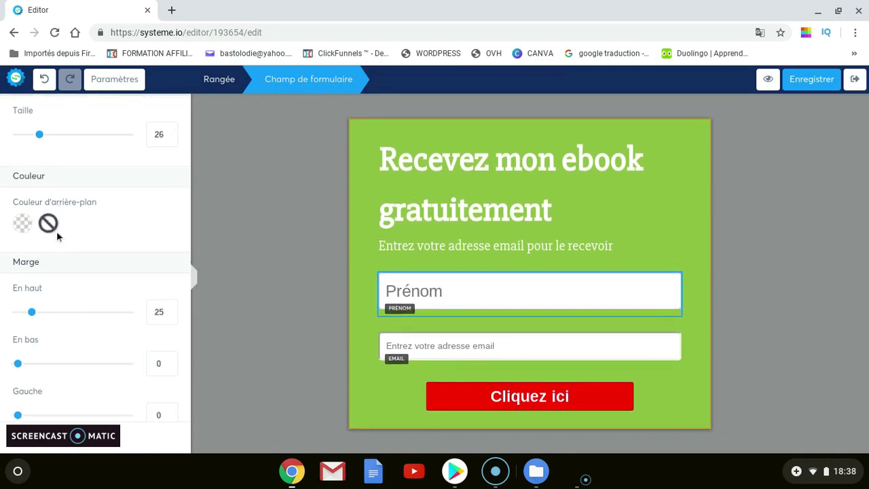
click(22, 223)
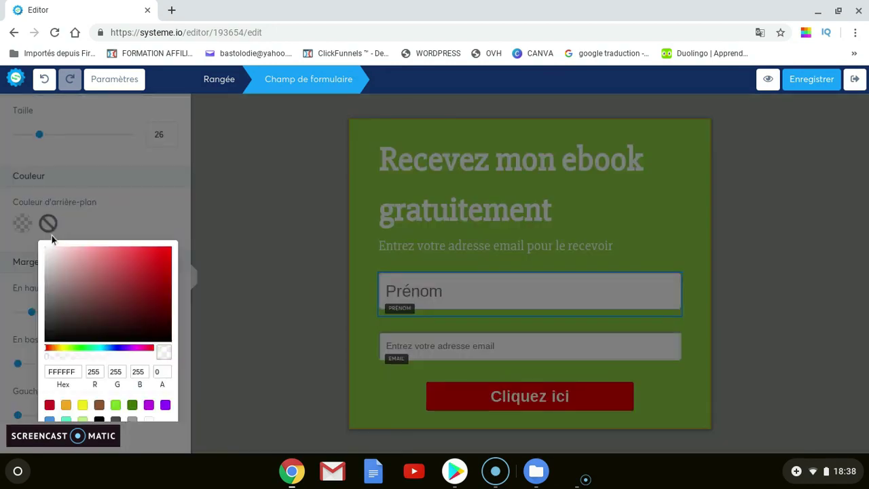
click(117, 300)
click(159, 215)
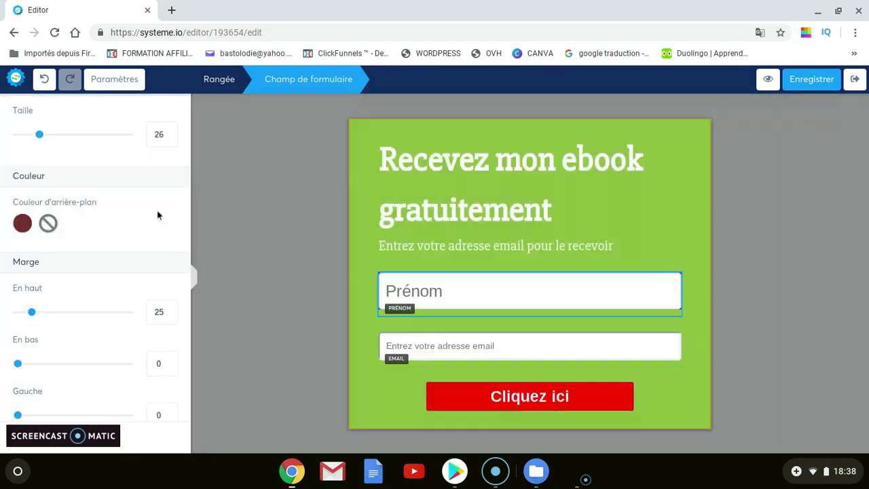
click(445, 294)
Reposition the Prénom field above the email field, under the subtitle
mouse_move(445, 293)
mouse_down()
mouse_move(396, 296)
mouse_move(453, 299)
mouse_up()
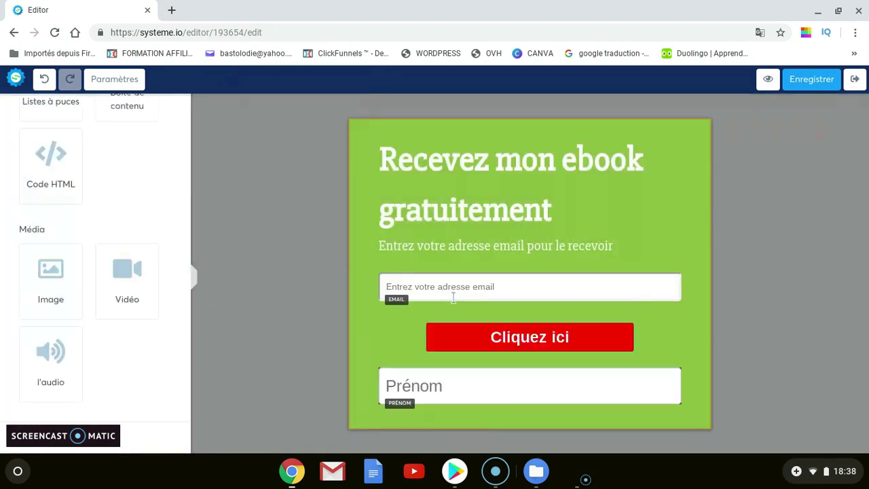
mouse_move(456, 389)
mouse_down()
mouse_move(464, 270)
mouse_move(449, 272)
mouse_move(456, 317)
mouse_move(440, 278)
mouse_move(451, 267)
mouse_move(526, 297)
mouse_up()
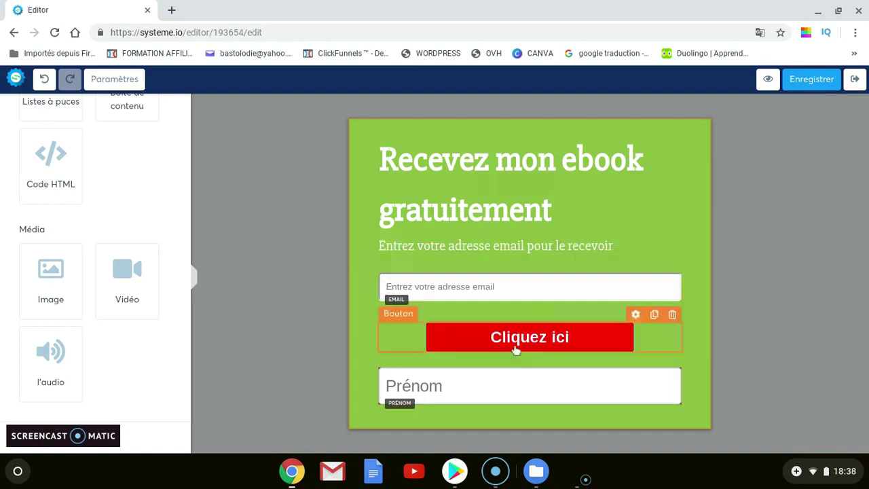
drag(524, 338, 498, 319)
drag(506, 395, 488, 278)
drag(500, 391, 531, 319)
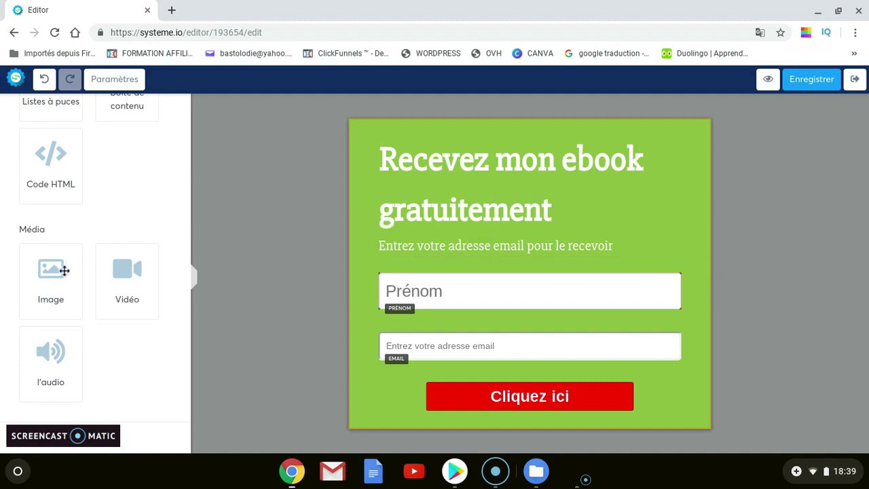
Drag a Case à cocher element below the Cliquez ici button, reading 'Oui, je consens à recevoir des emails'
scroll(143, 241, up, 1)
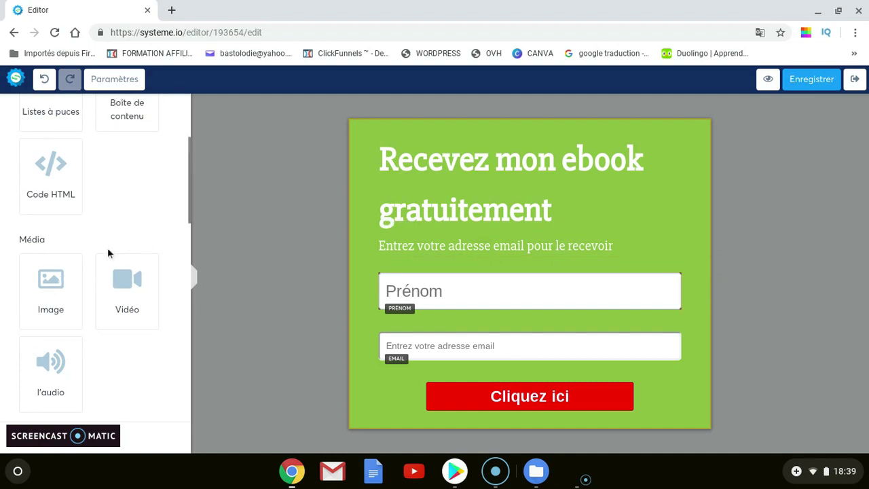
scroll(106, 252, down, 2)
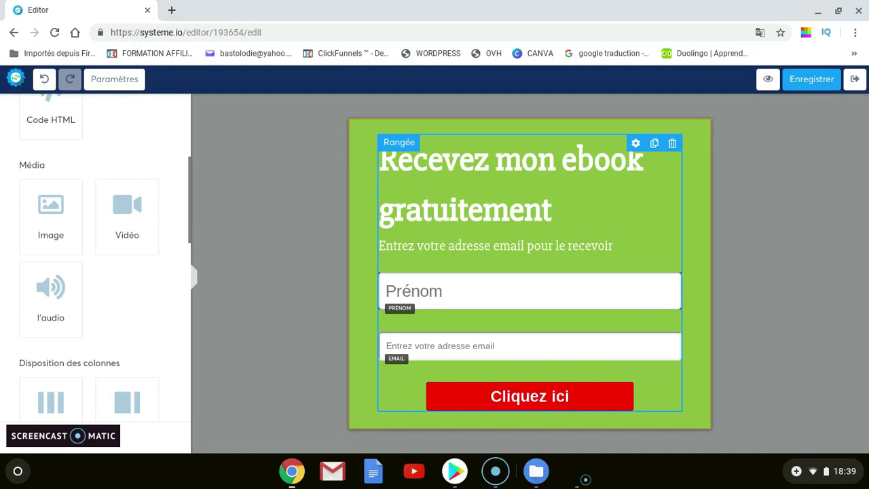
scroll(34, 324, down, 3)
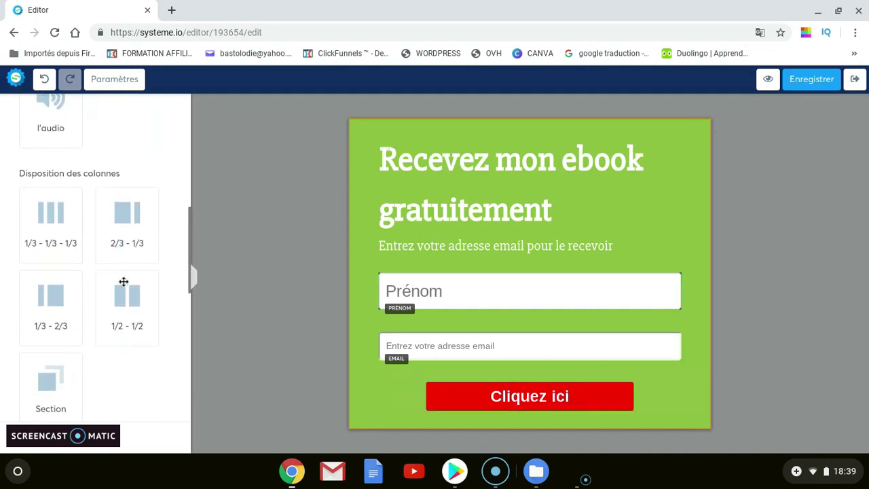
scroll(123, 281, down, 4)
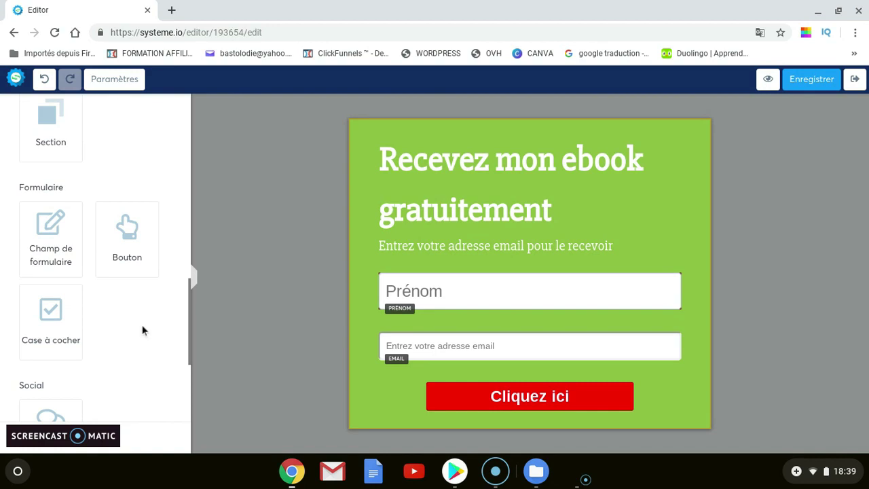
drag(35, 320, 529, 407)
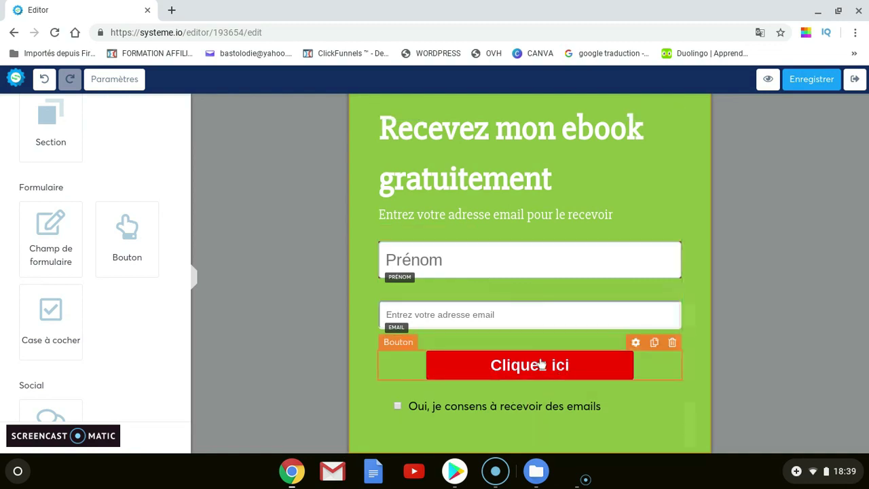
Set the button's Action du bouton to 'Vers l'étape suivante dans le tunnel'
click(625, 356)
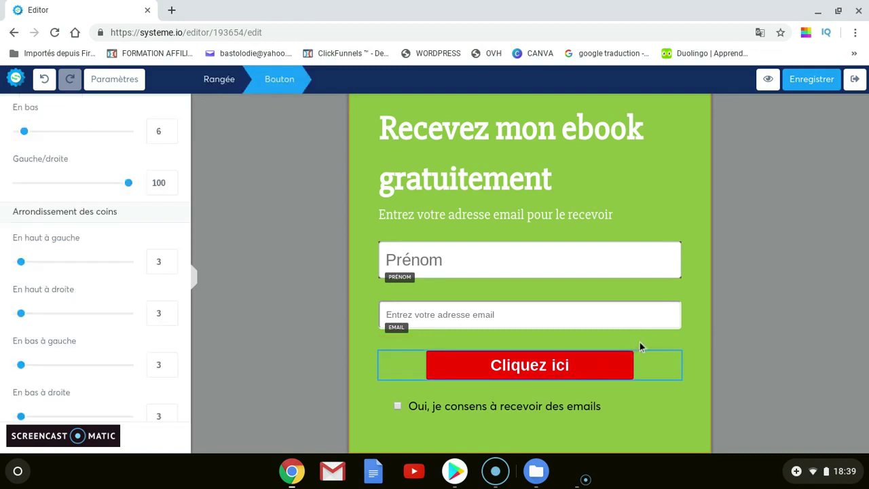
click(597, 380)
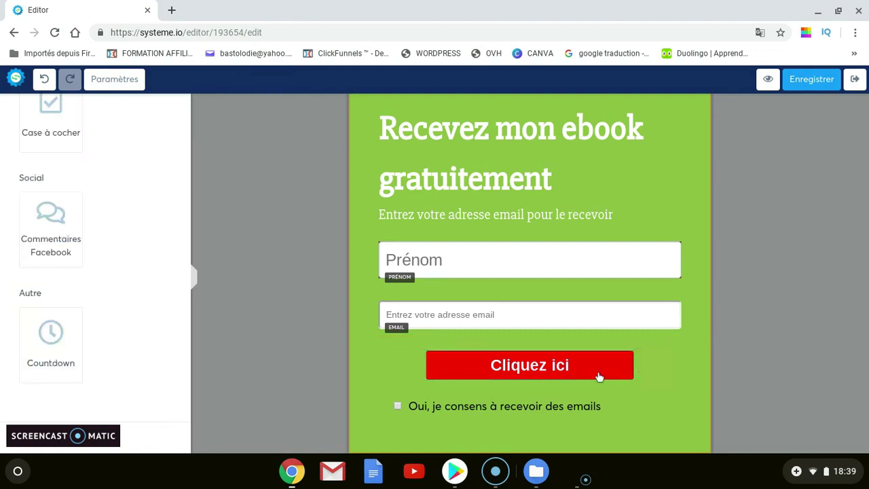
click(624, 367)
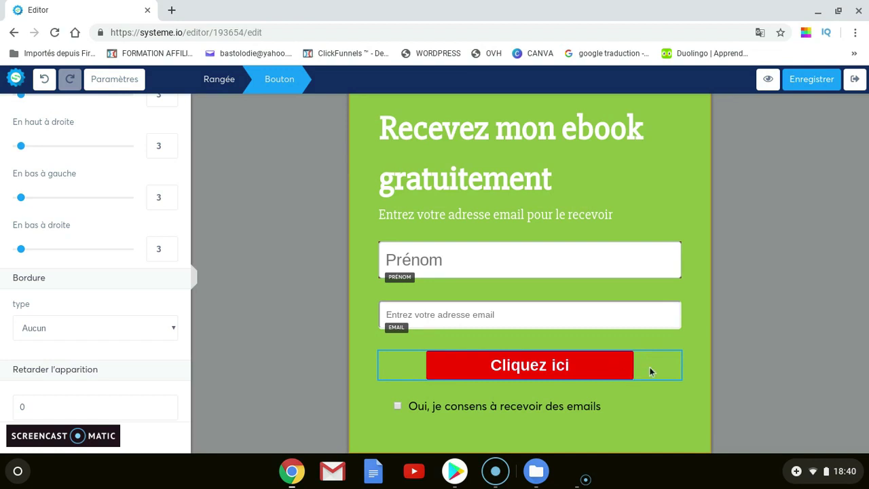
scroll(76, 239, up, 10)
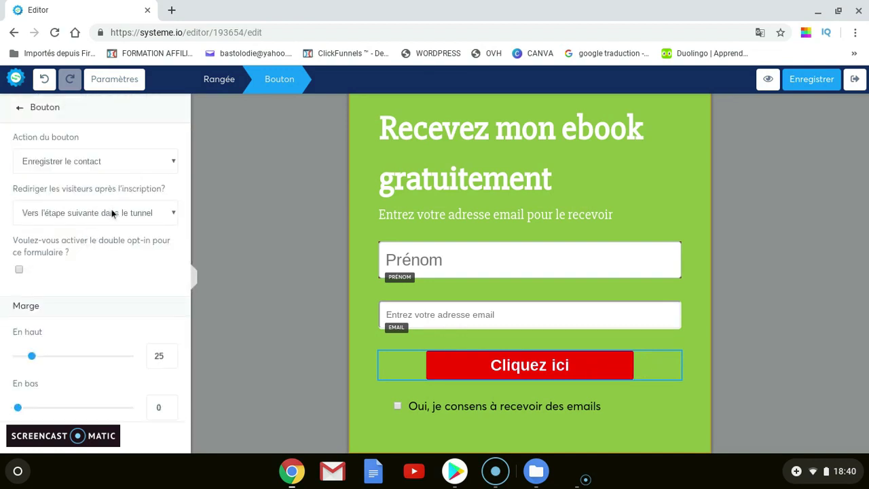
click(126, 163)
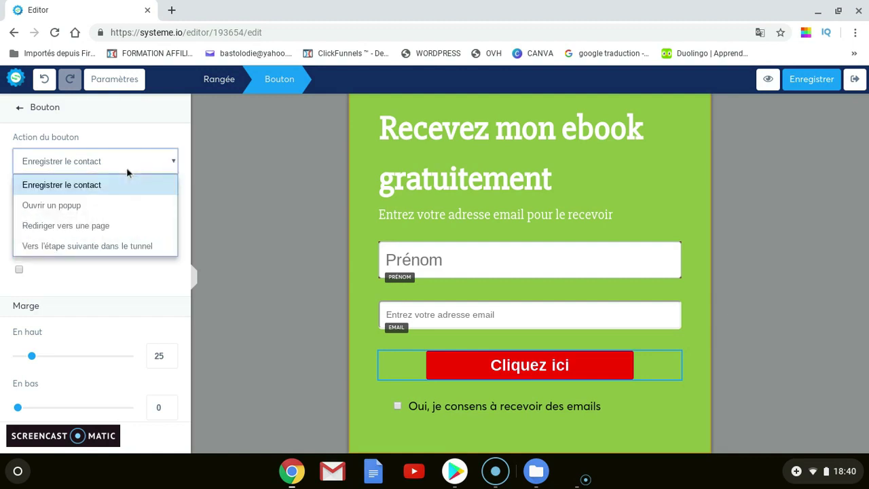
click(126, 167)
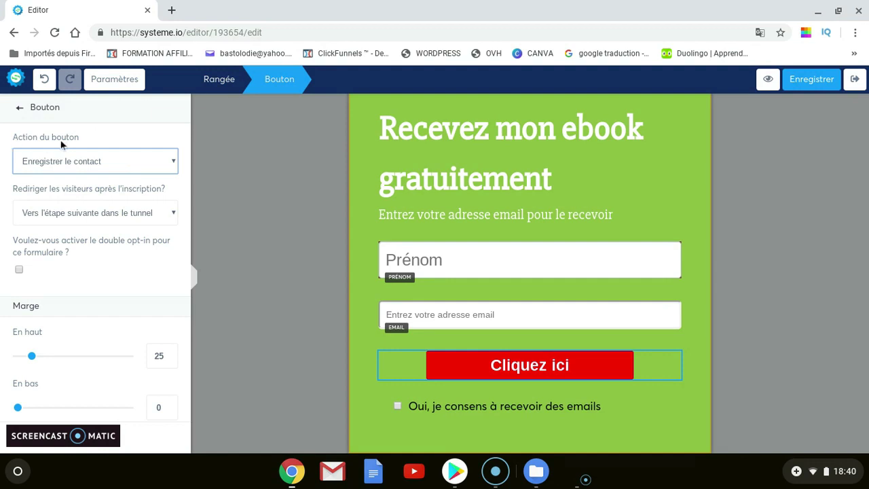
click(115, 167)
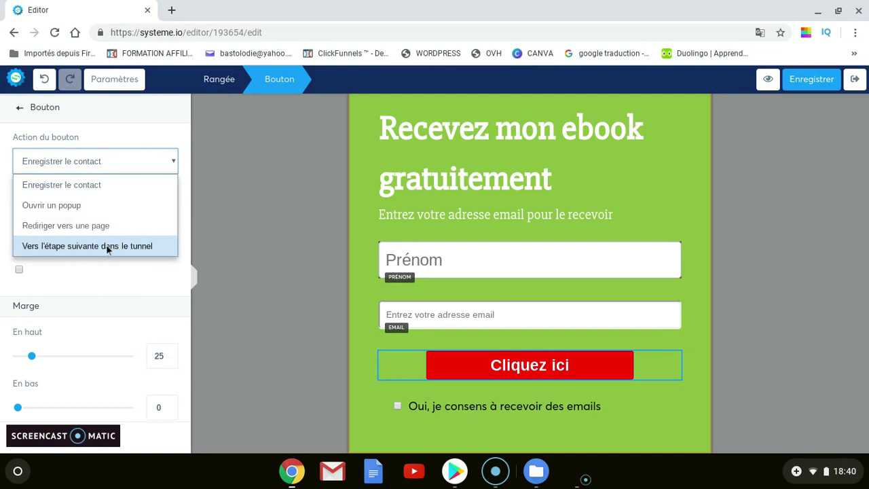
click(76, 185)
scroll(74, 204, down, 1)
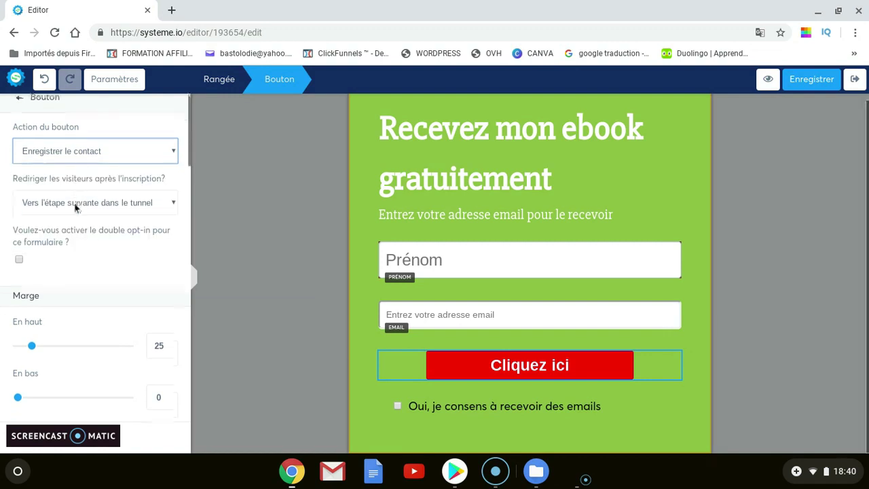
click(138, 150)
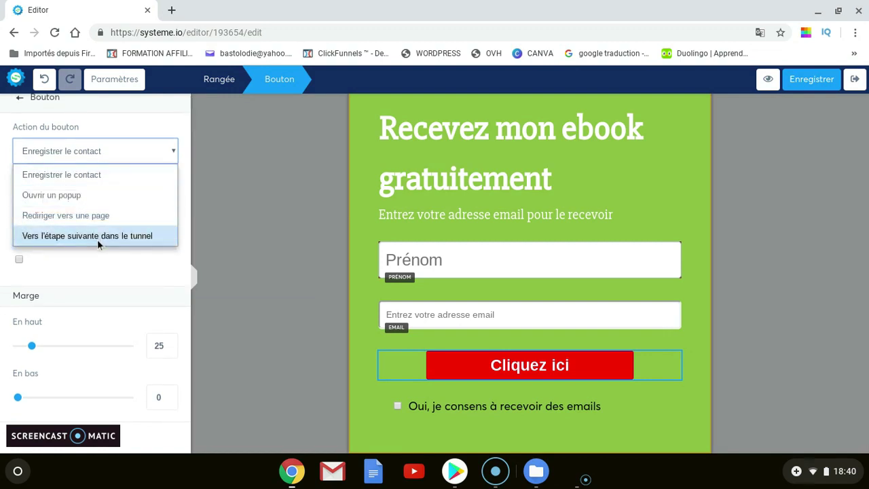
click(97, 238)
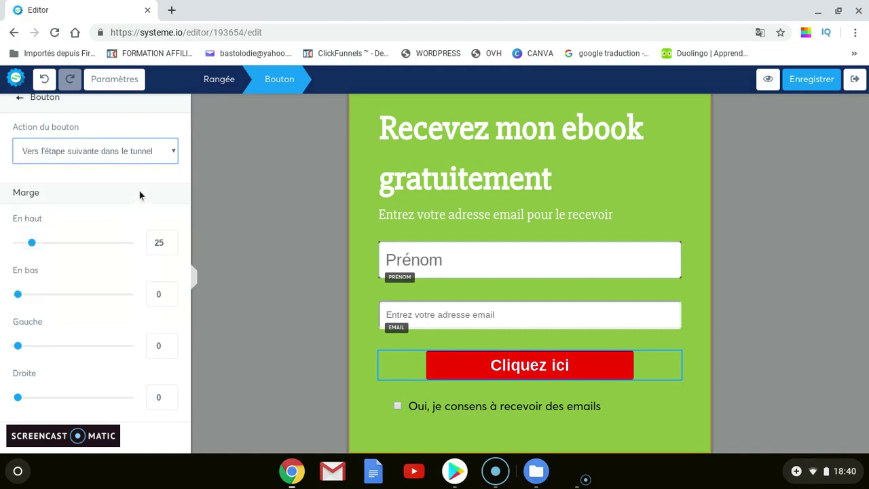
Replace the Bouton texte 'Cliquez ici' with 'Envoyez-le moi !'
scroll(138, 195, down, 1)
scroll(134, 200, down, 5)
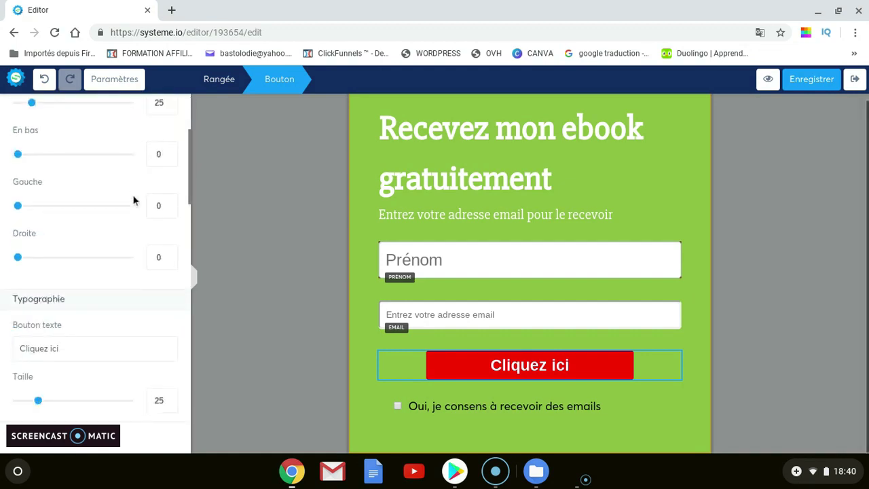
scroll(134, 200, down, 2)
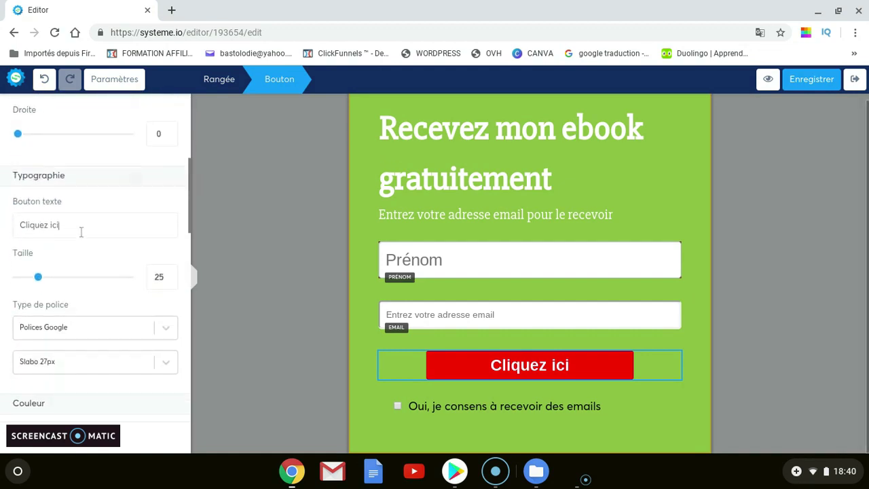
drag(82, 233, 14, 229)
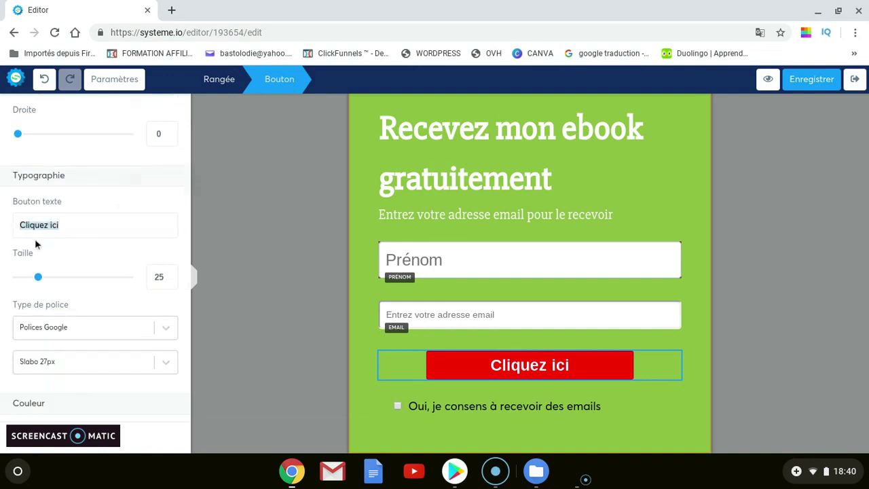
key(BackSpace)
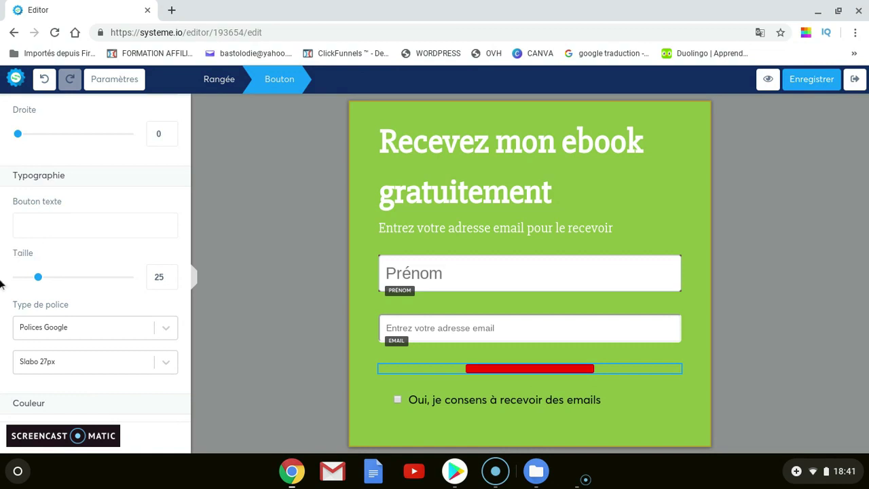
text(Envoyez-le moi)
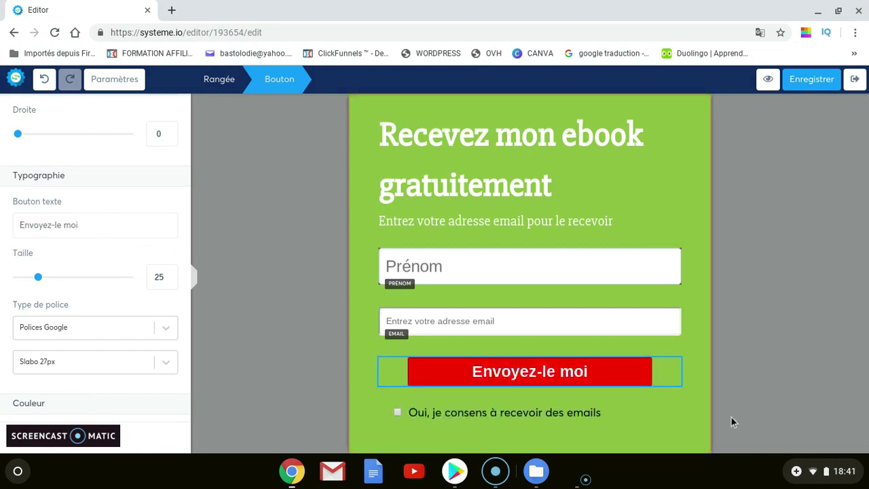
click(125, 233)
text(!)
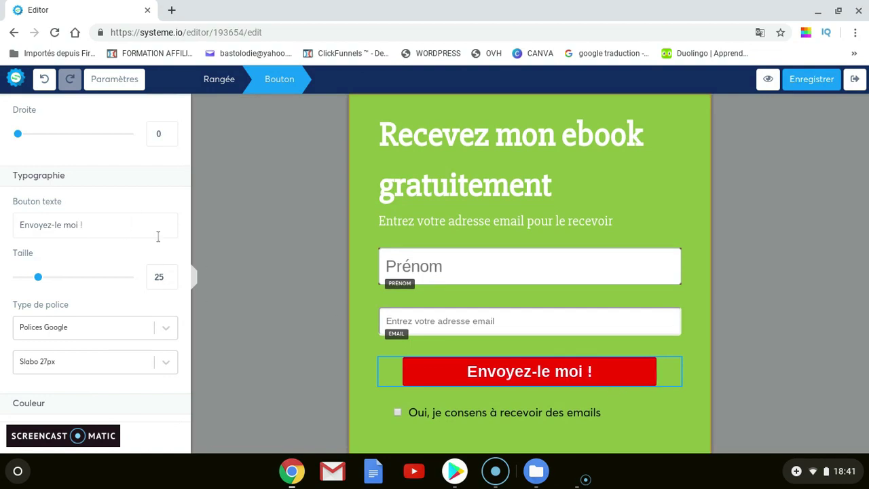
scroll(109, 260, down, 1)
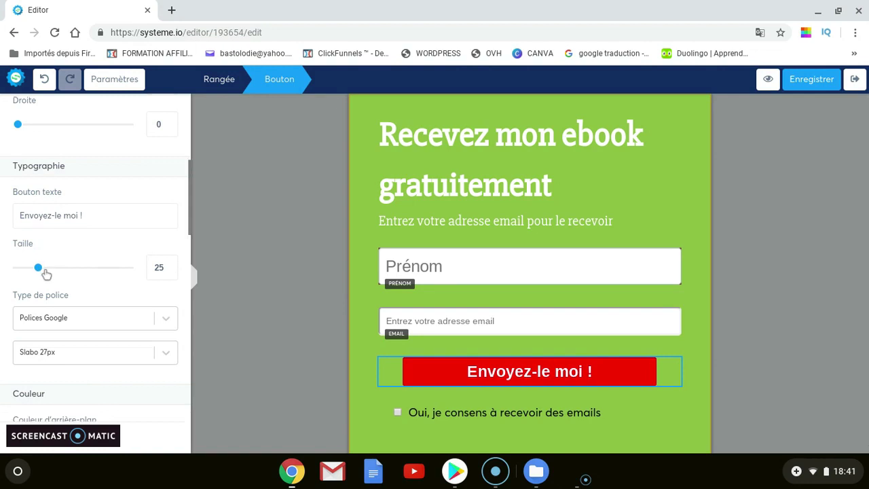
Set the button label to size 33 and the Google font Abhaya Libre
mouse_move(38, 267)
mouse_down()
mouse_move(60, 275)
mouse_move(47, 272)
mouse_up()
scroll(100, 286, down, 1)
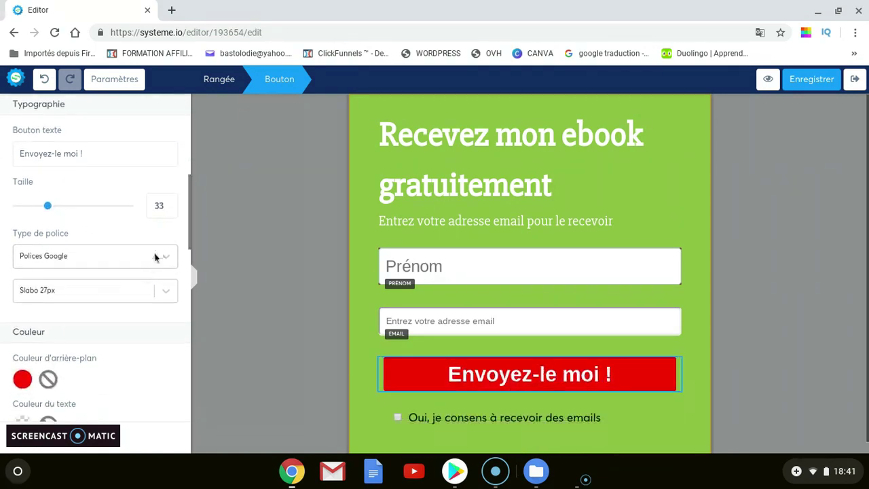
click(164, 258)
click(99, 315)
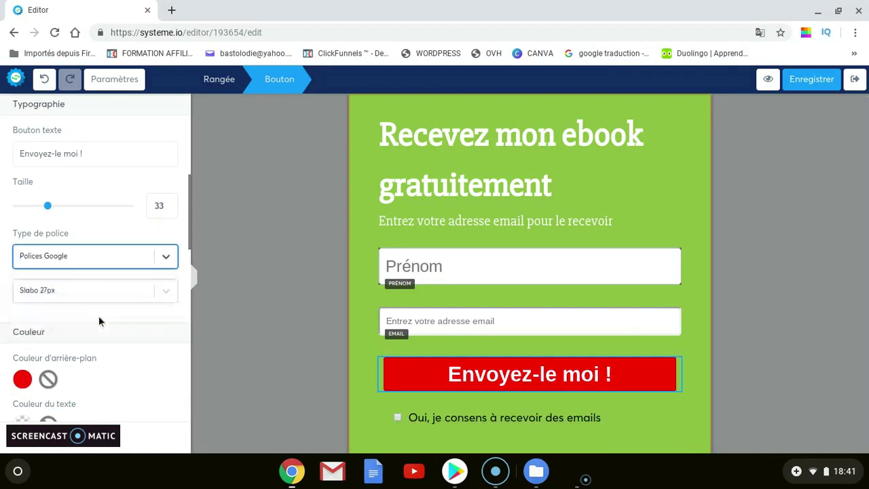
click(166, 290)
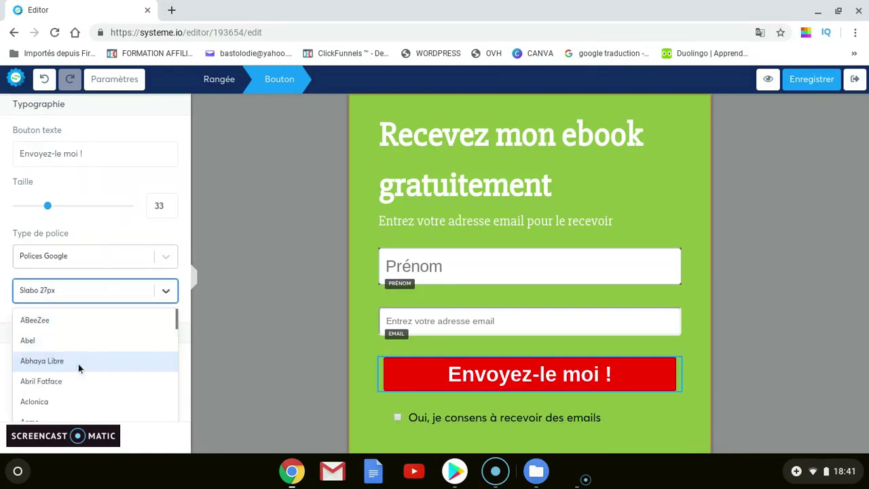
click(79, 364)
scroll(129, 299, down, 3)
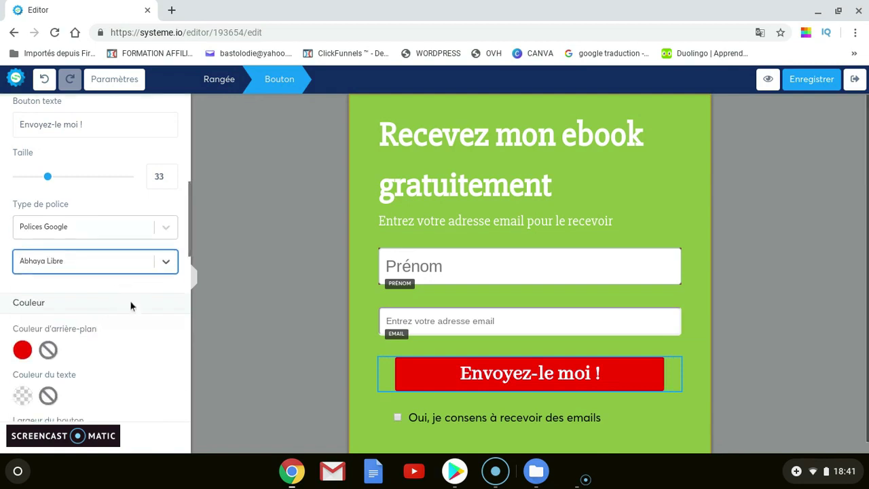
scroll(35, 288, down, 1)
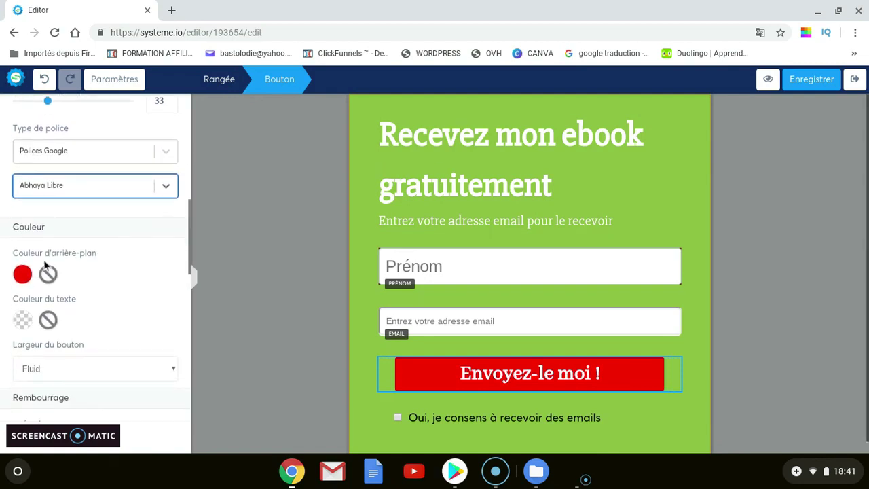
Give the button a bright yellow background, F8E71C
click(27, 257)
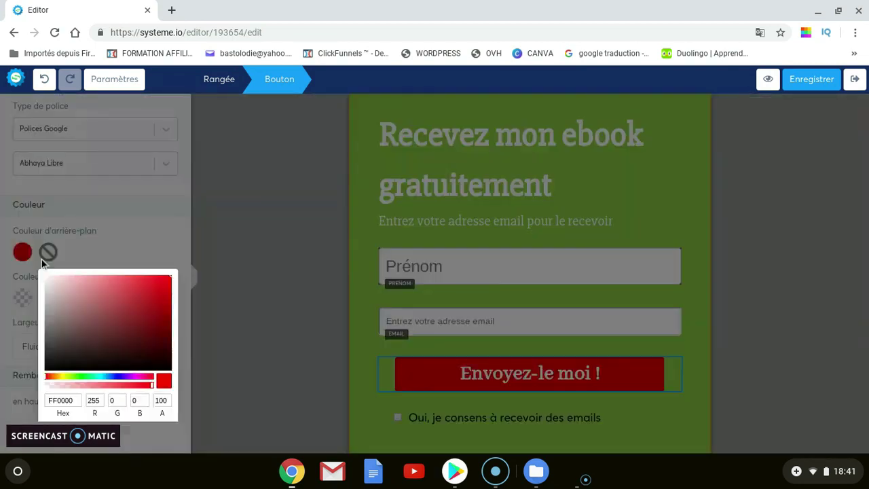
click(62, 378)
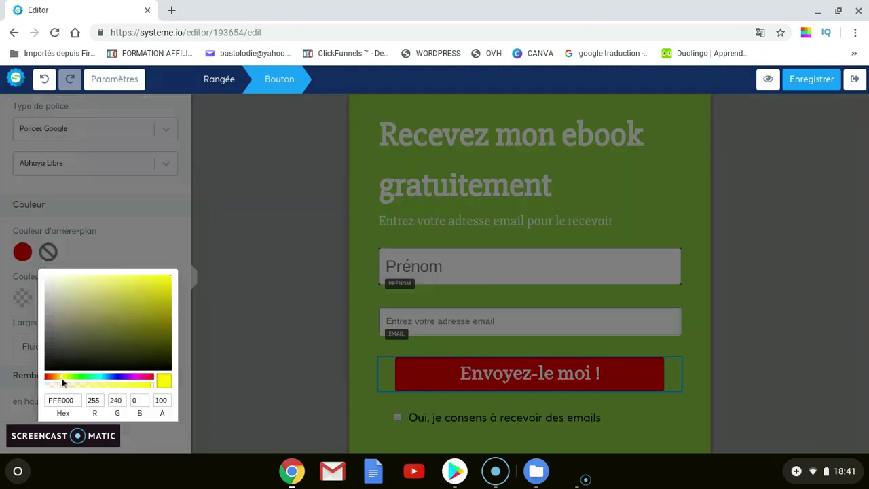
click(140, 298)
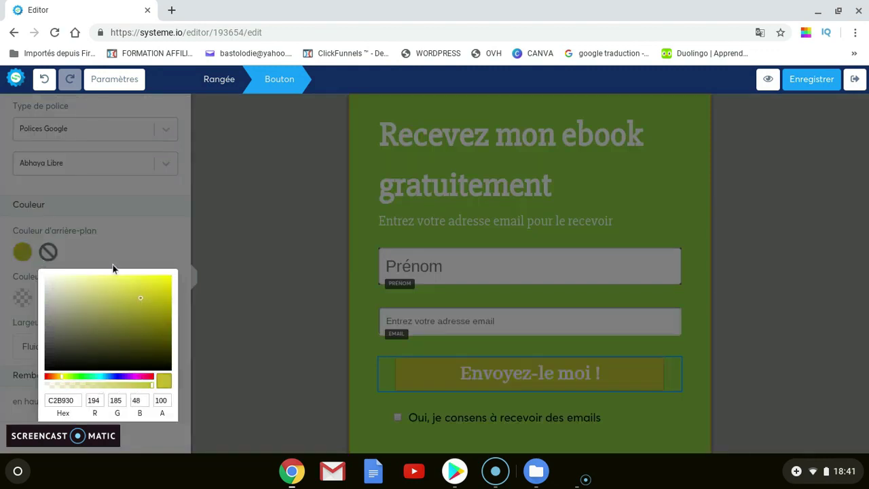
click(112, 287)
scroll(102, 319, down, 2)
click(83, 351)
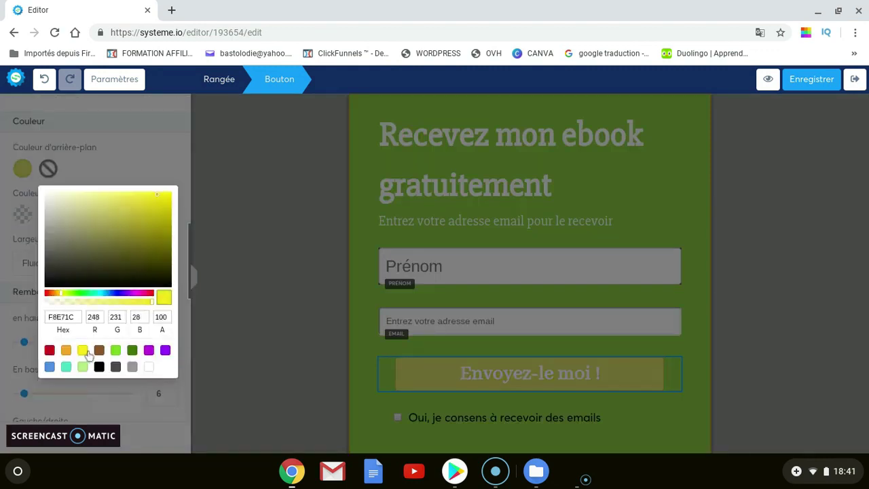
click(157, 169)
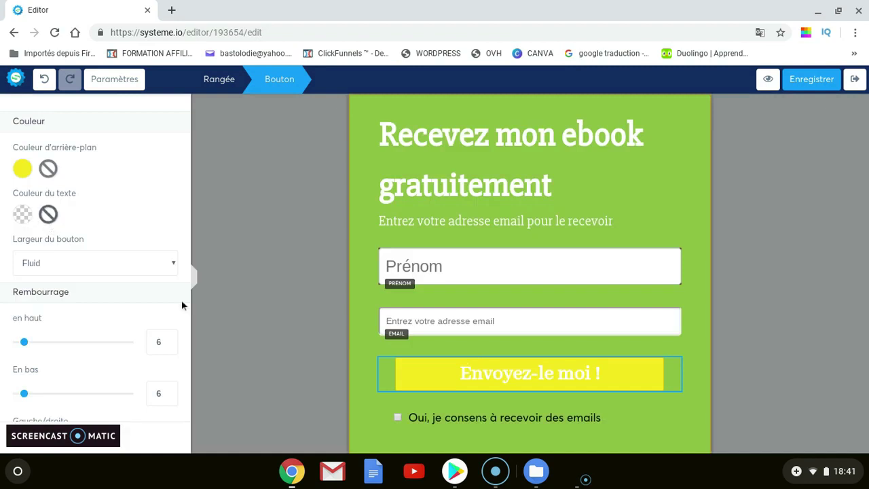
Make the button's text colour fully opaque black, keeping its width at Fluid
click(504, 379)
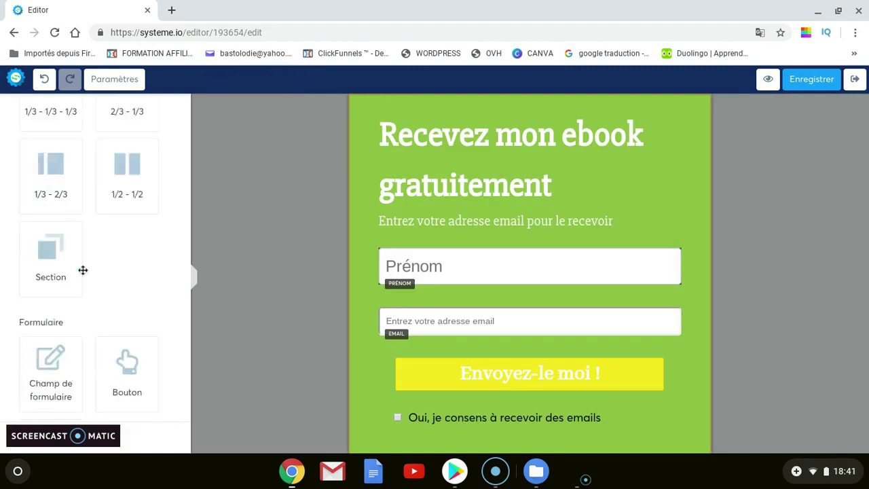
click(581, 388)
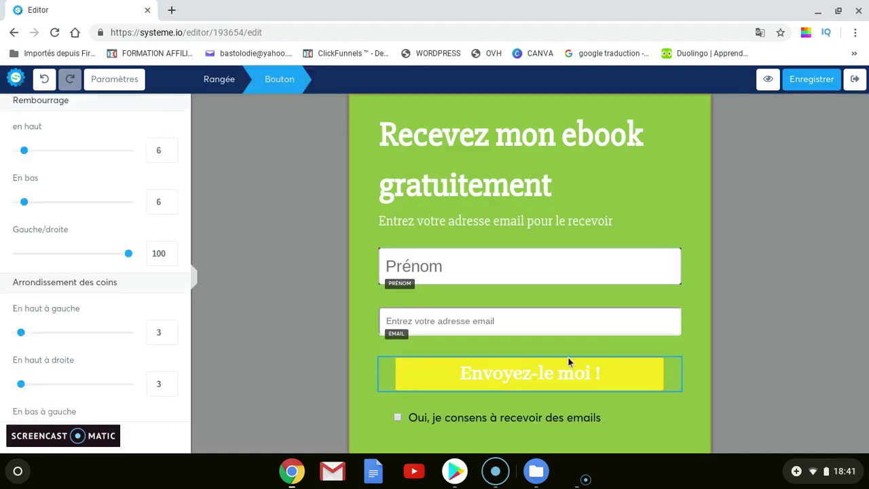
scroll(96, 221, down, 5)
scroll(96, 221, up, 10)
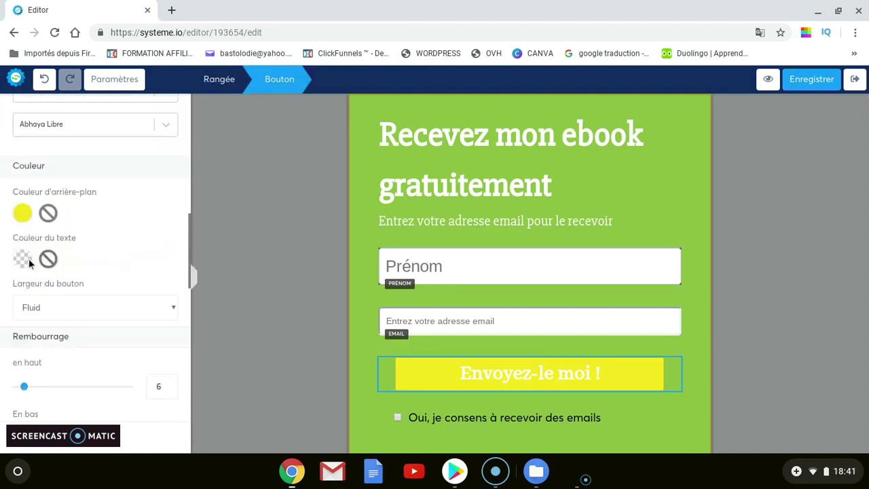
click(30, 260)
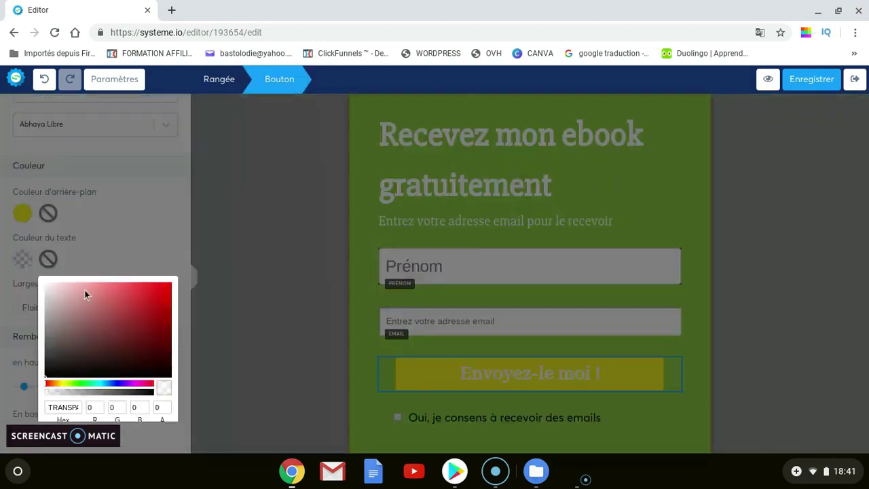
click(151, 392)
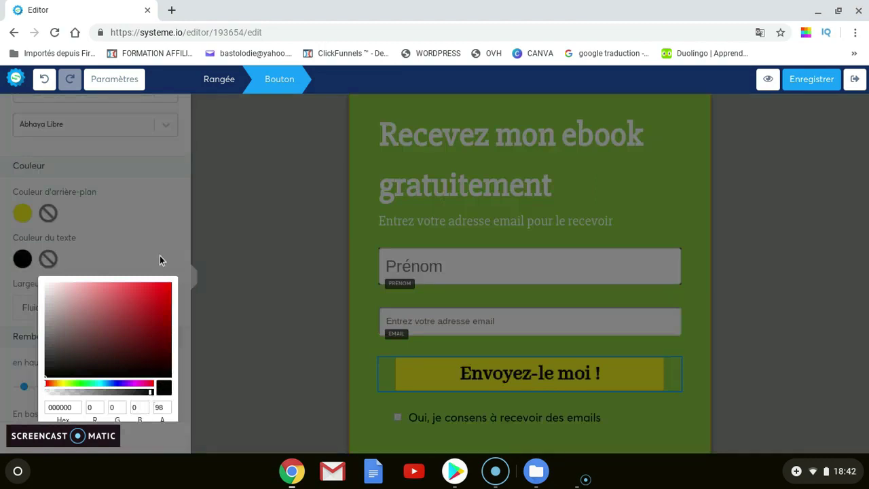
click(160, 260)
scroll(188, 290, down, 1)
scroll(116, 287, down, 2)
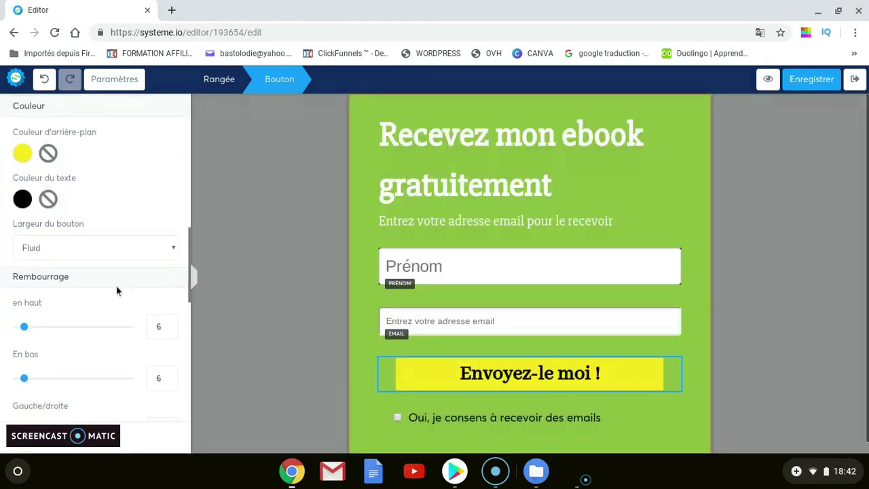
click(116, 243)
click(116, 243)
scroll(131, 262, down, 5)
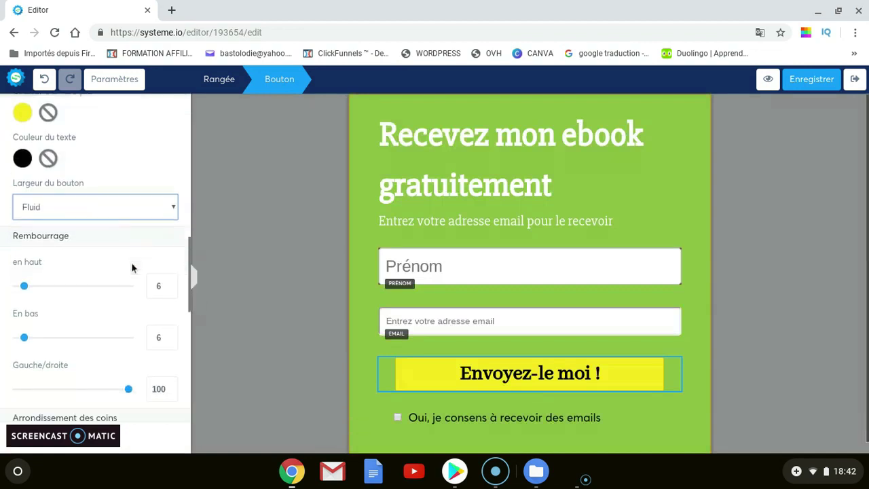
Set the button's Arrondissement des coins sliders to 27, 25, 27 and 30
scroll(110, 280, down, 3)
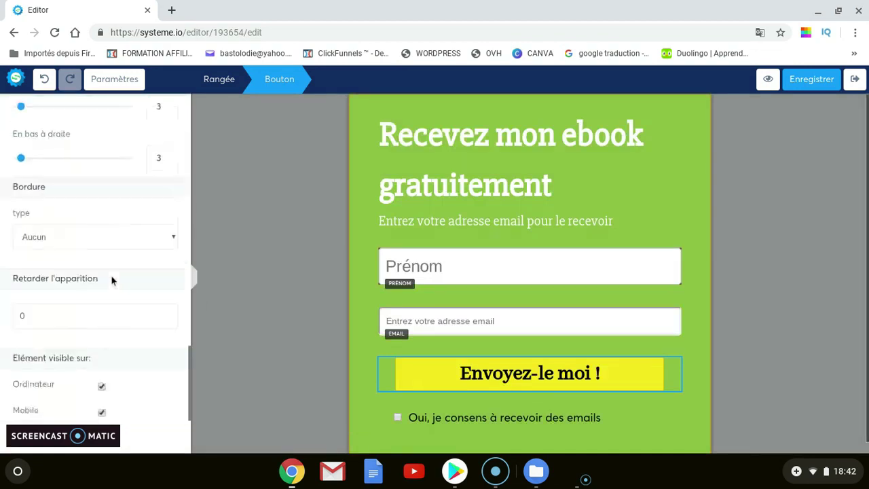
scroll(111, 280, up, 2)
drag(21, 223, 52, 234)
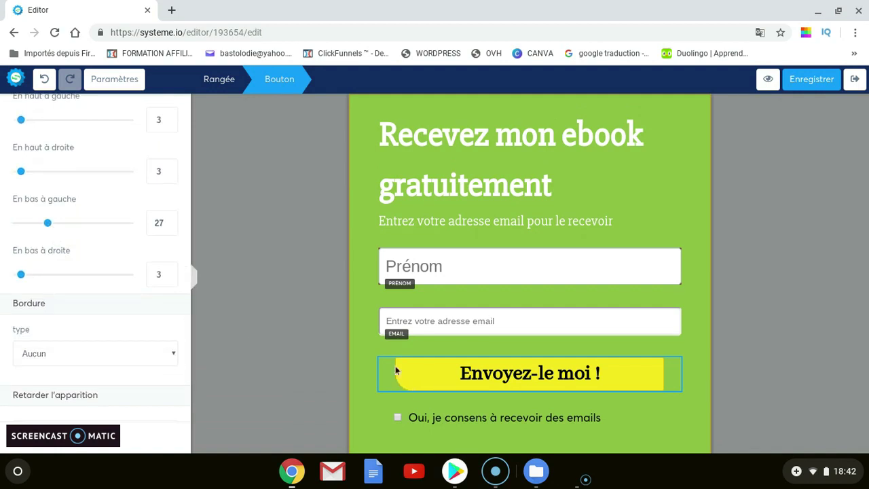
mouse_move(21, 171)
mouse_down()
mouse_move(63, 182)
mouse_move(29, 169)
mouse_up()
scroll(68, 217, up, 2)
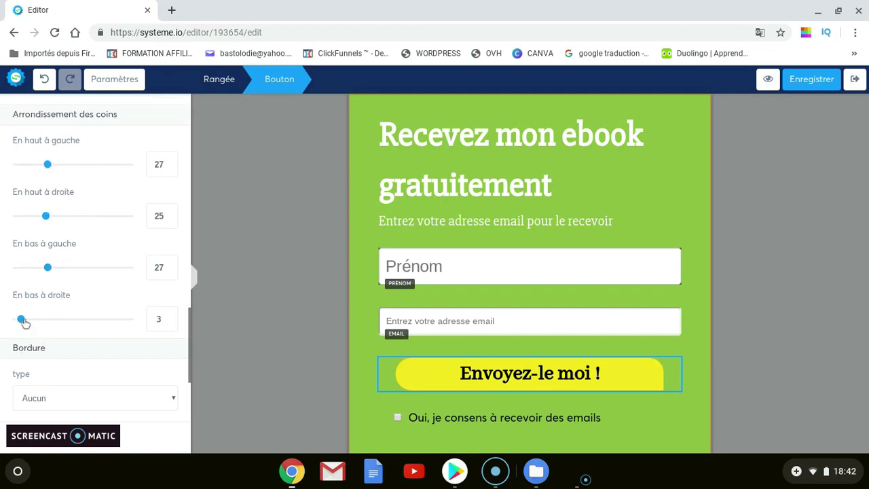
drag(23, 320, 58, 319)
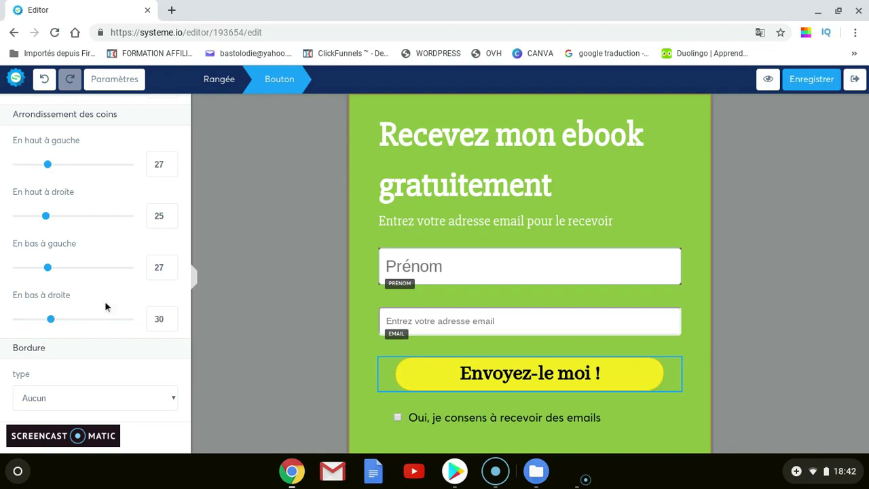
scroll(134, 255, down, 3)
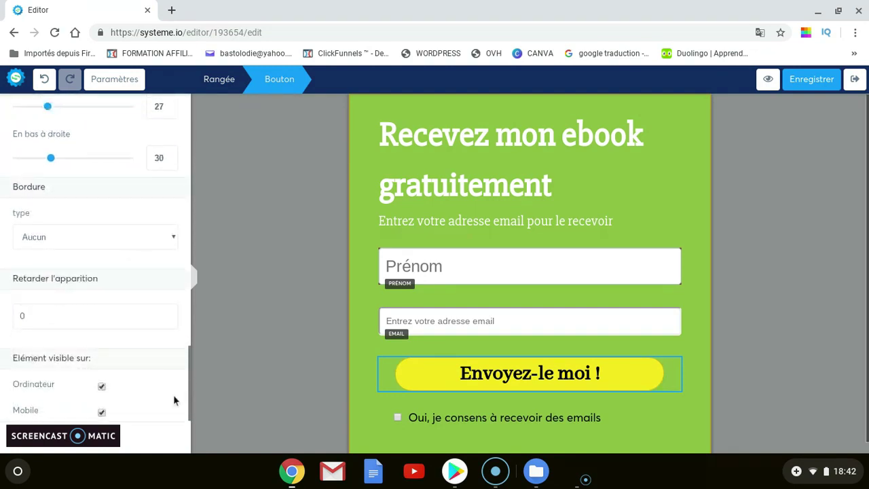
scroll(148, 369, up, 3)
scroll(149, 360, up, 5)
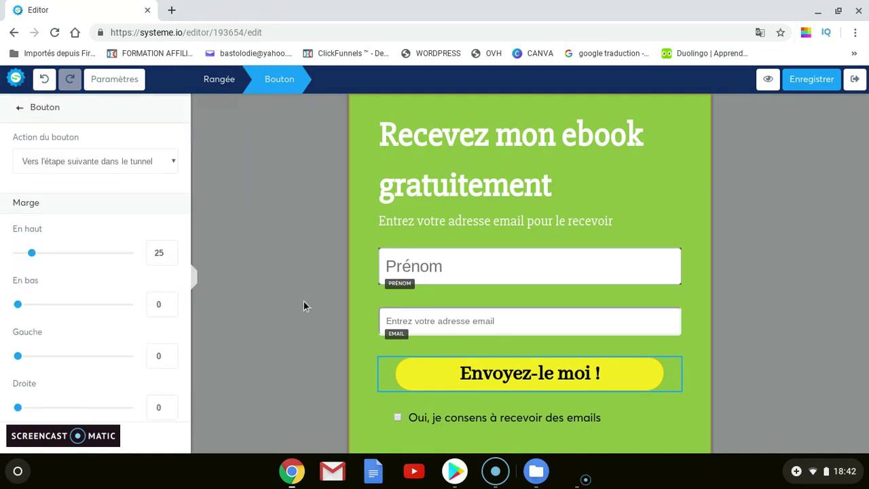
Deselect elements and open Paramètres, showing width 570, green background and padding 24, 27, 45
click(631, 185)
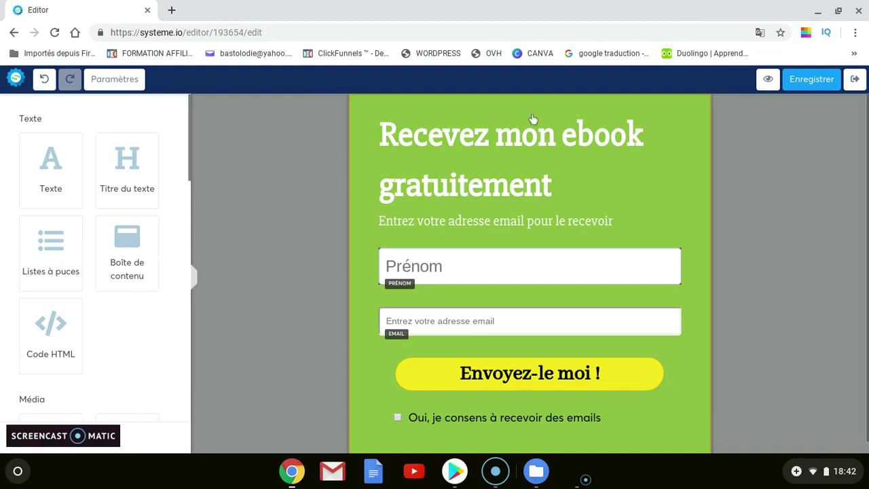
click(679, 207)
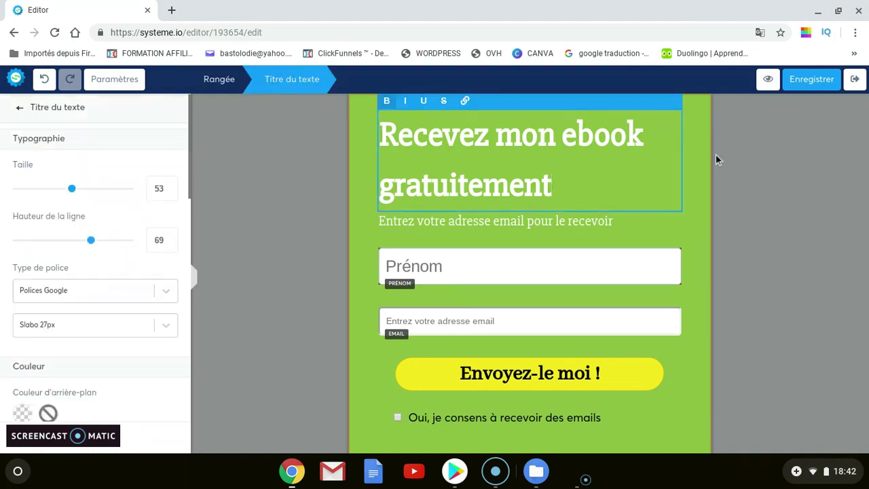
click(688, 150)
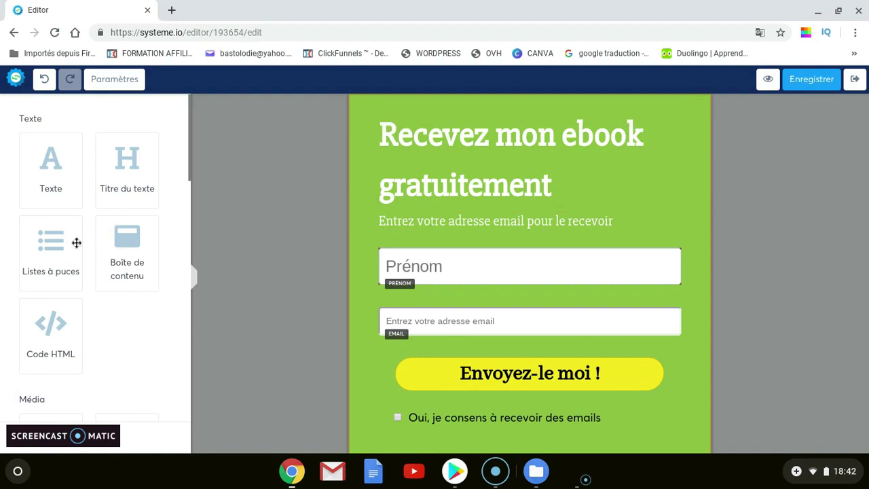
scroll(165, 216, down, 2)
scroll(165, 215, down, 10)
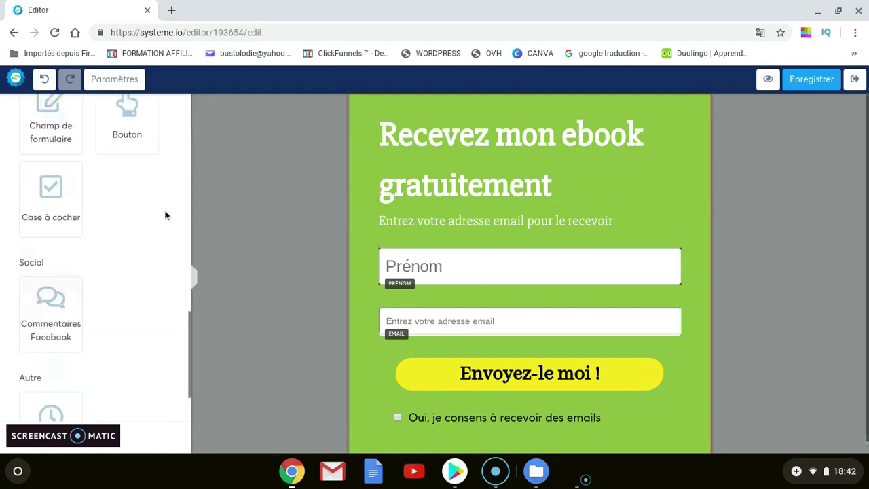
scroll(165, 216, up, 10)
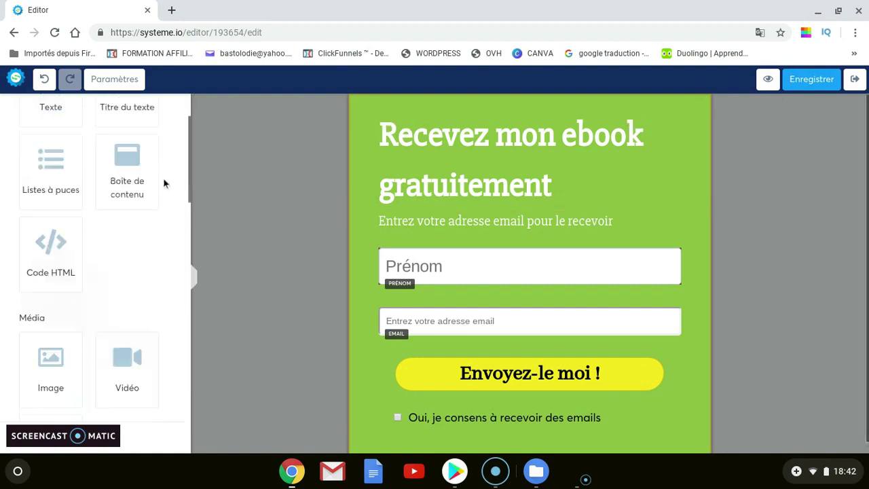
click(113, 79)
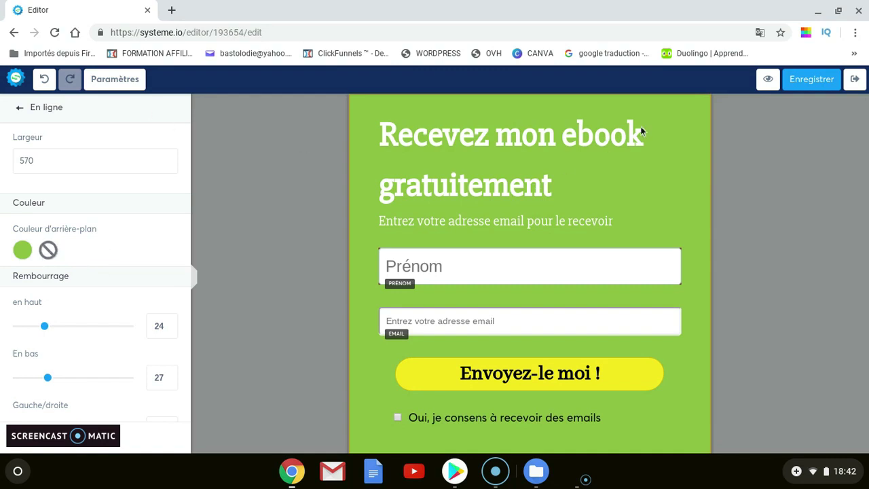
click(698, 120)
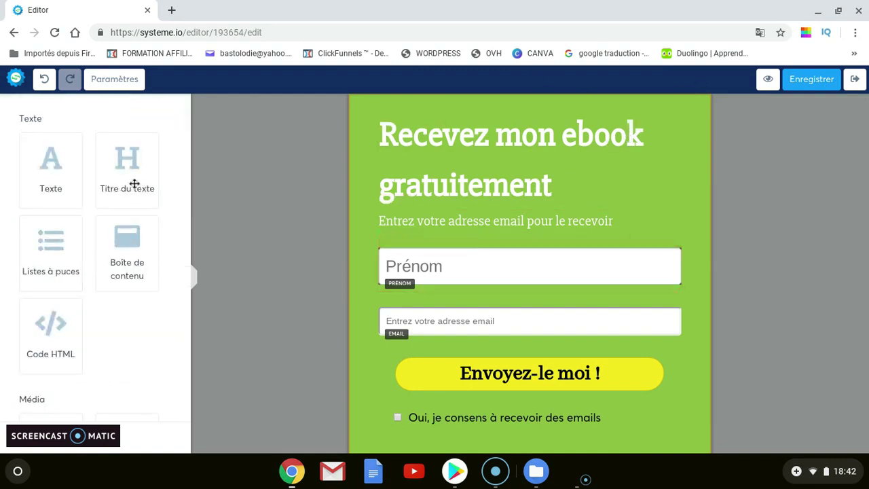
click(116, 83)
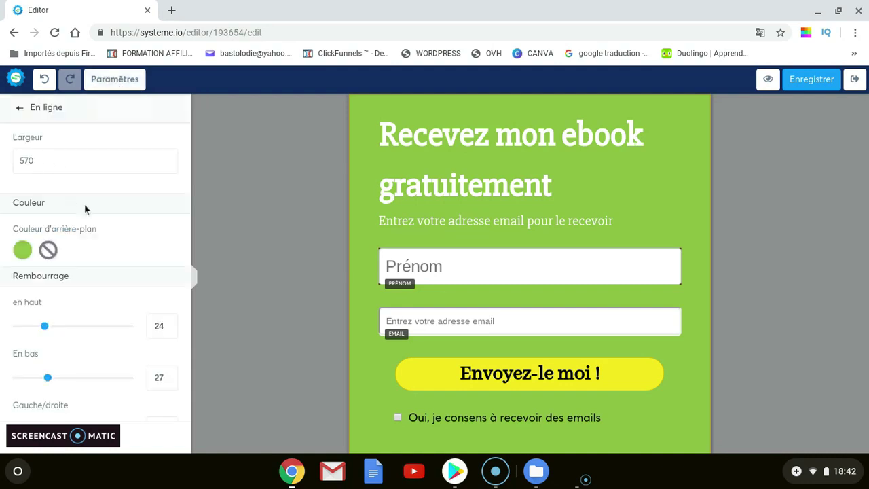
scroll(69, 214, down, 2)
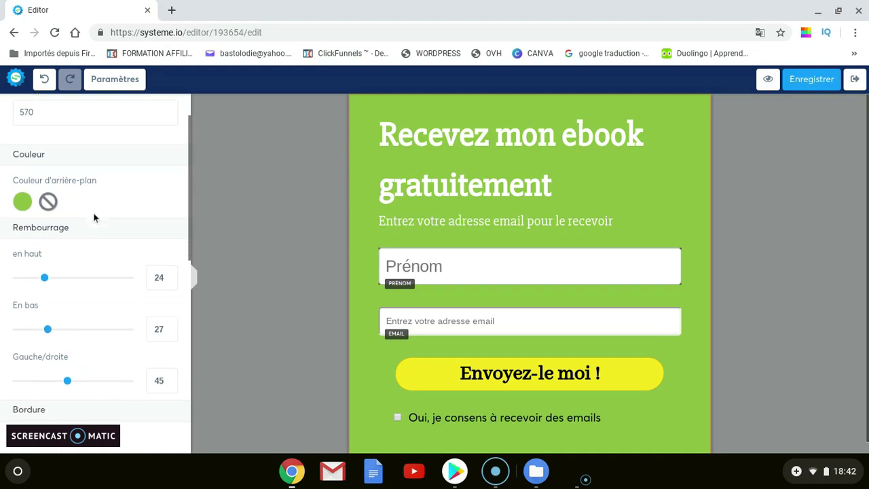
scroll(74, 204, down, 1)
Remove the popup's green background colour and set the top padding to 25
click(48, 171)
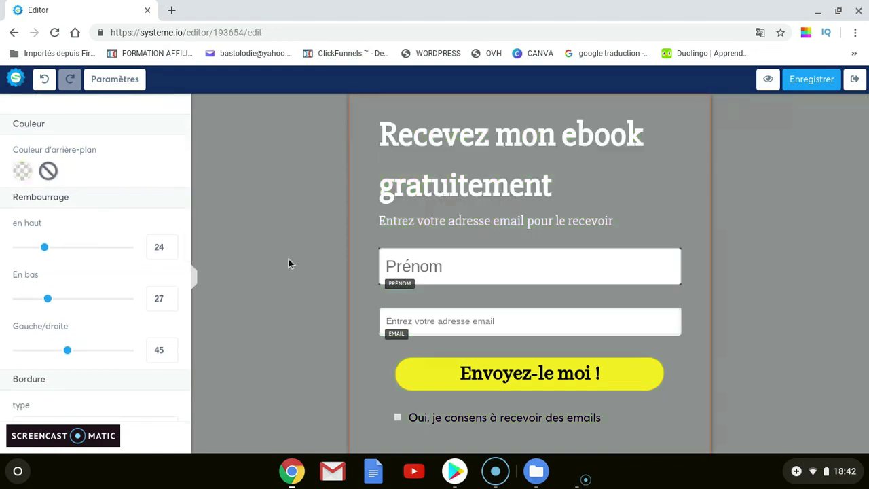
scroll(132, 156, up, 3)
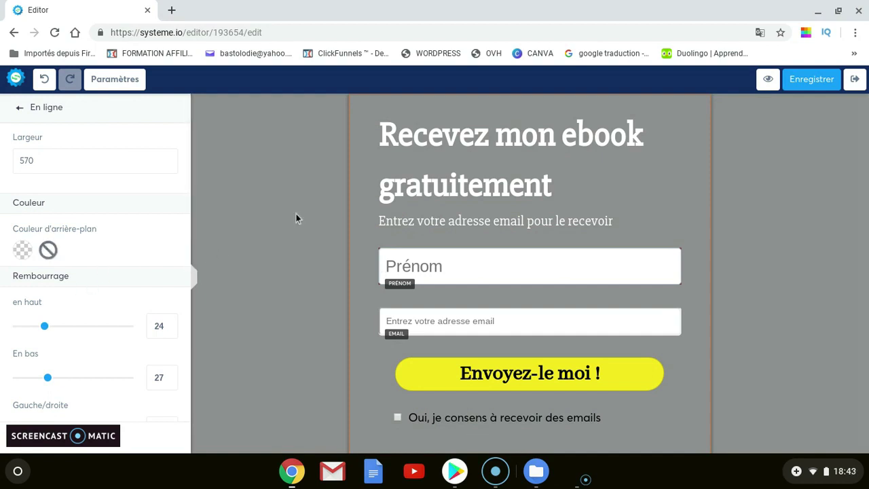
scroll(100, 231, down, 1)
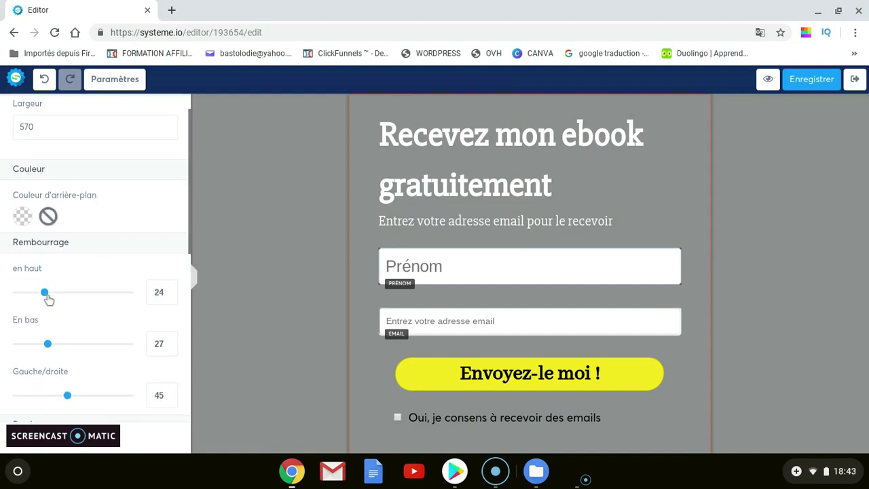
drag(48, 299, 47, 296)
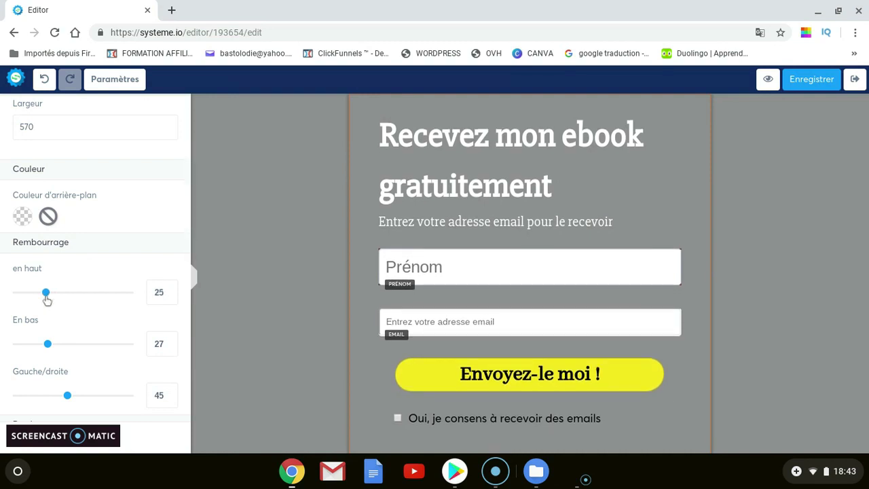
scroll(93, 317, down, 3)
scroll(70, 197, up, 3)
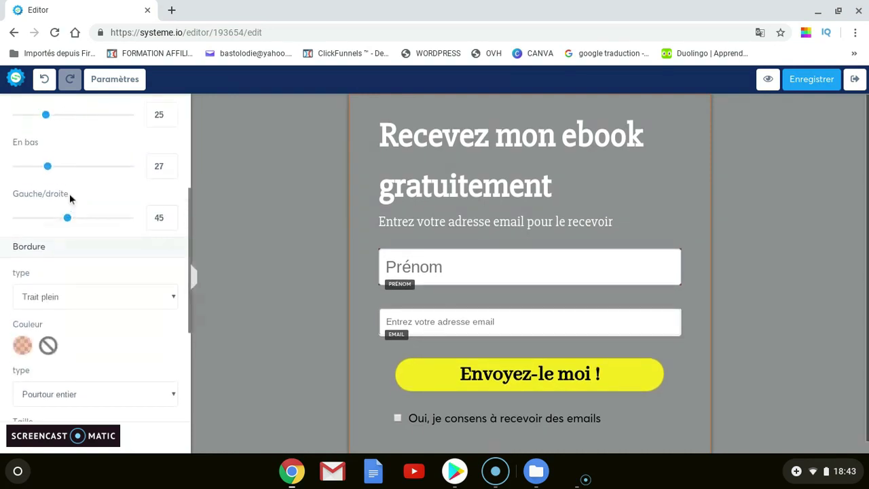
scroll(98, 286, down, 4)
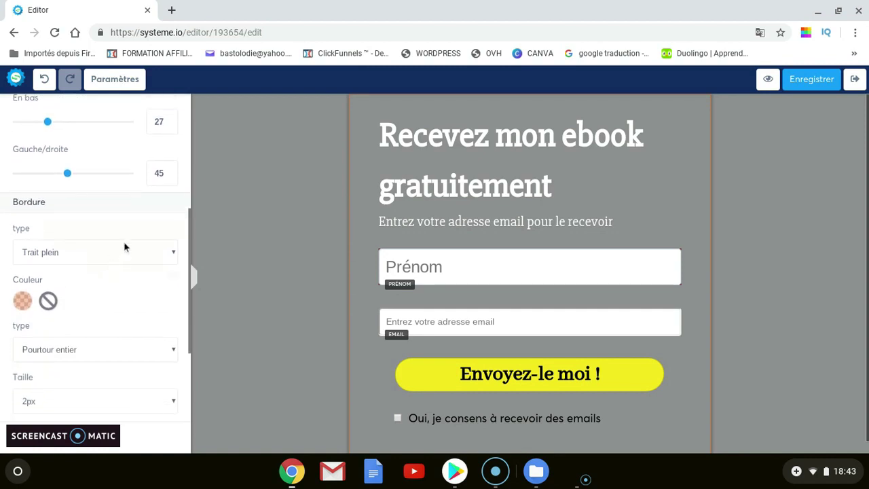
Set the popup's Bordure type to Aucun, keeping the medium shadow
click(125, 251)
click(65, 315)
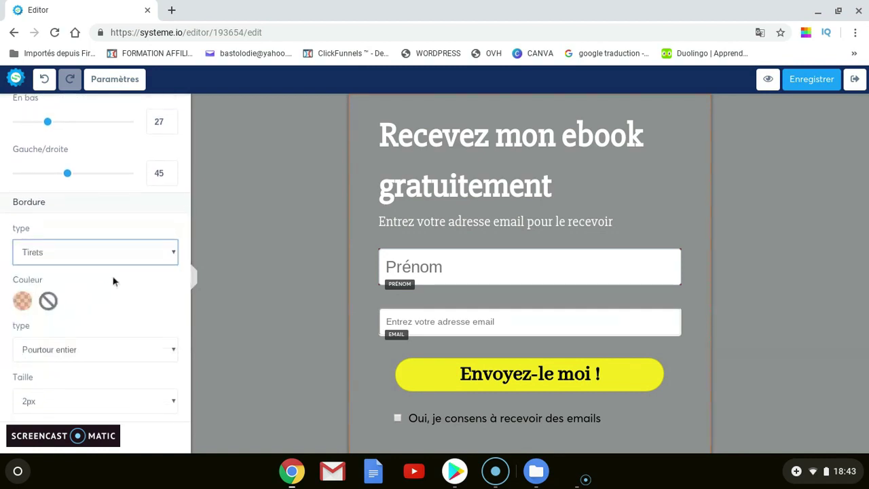
click(95, 267)
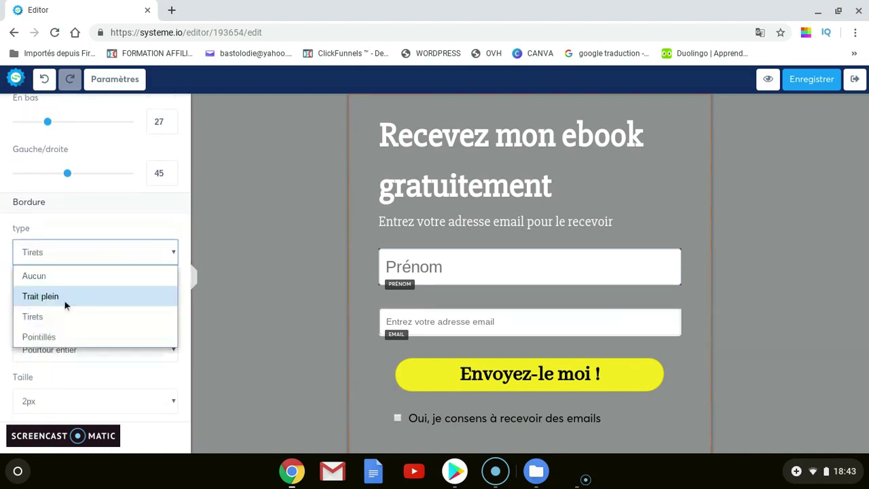
click(67, 336)
click(115, 252)
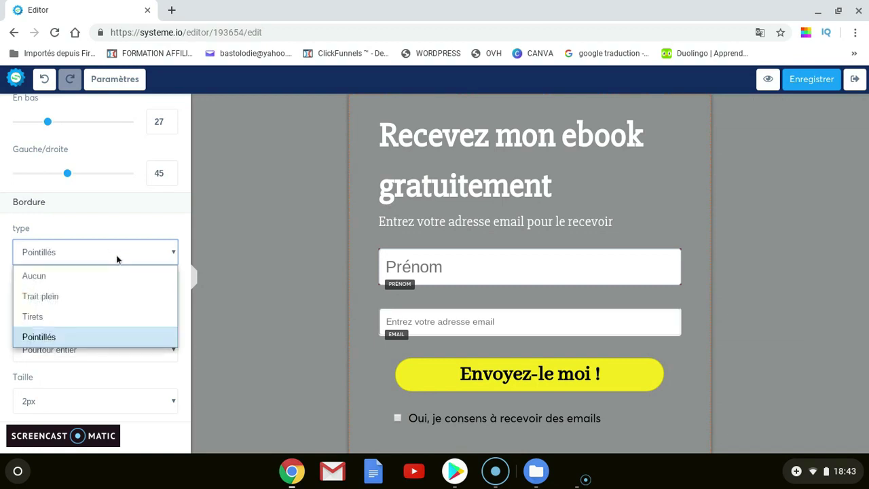
click(78, 278)
scroll(124, 279, down, 1)
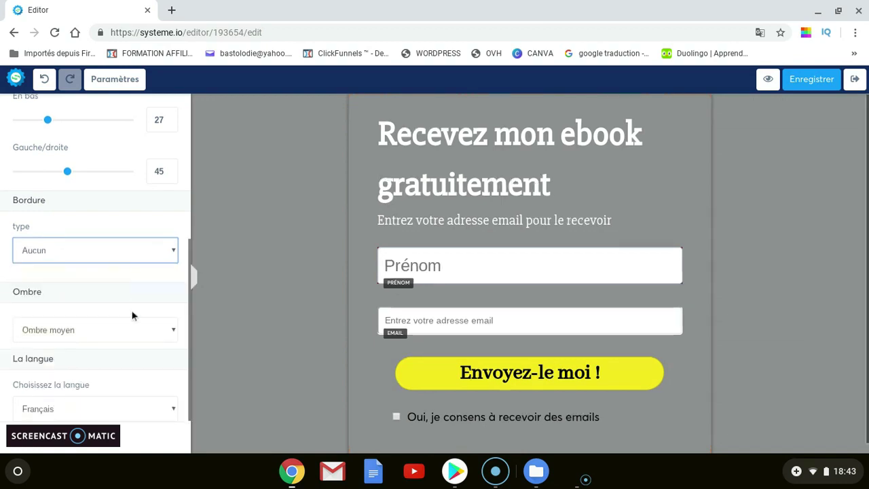
click(151, 224)
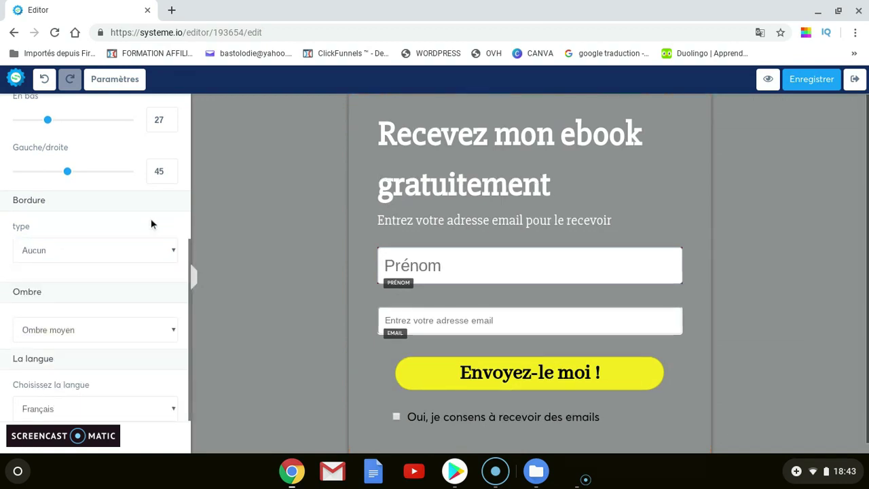
scroll(128, 227, up, 3)
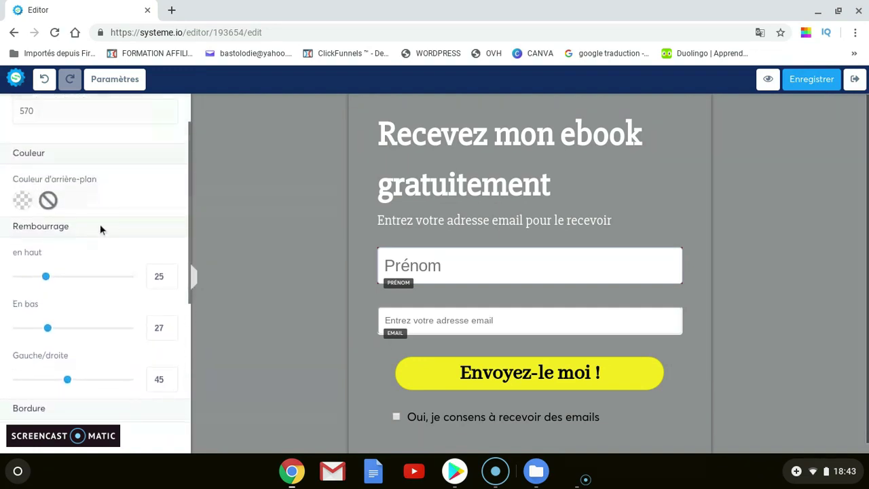
Give the opt-in form a solid white background
click(23, 201)
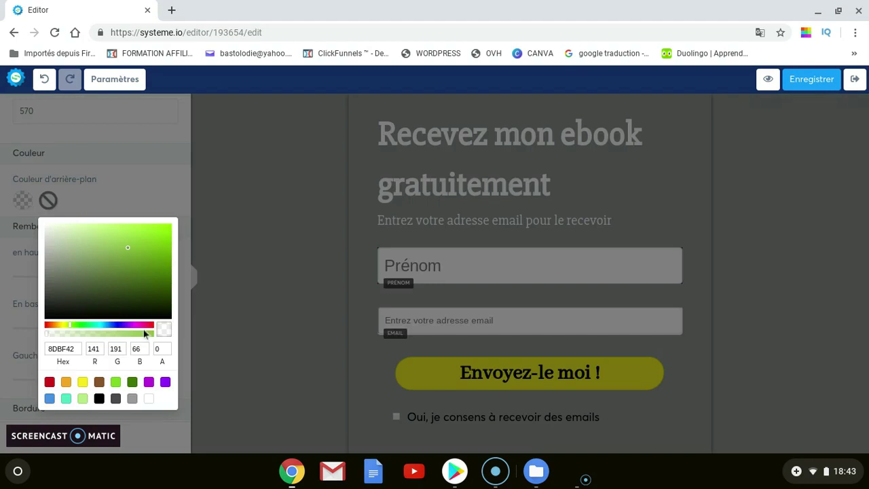
click(149, 399)
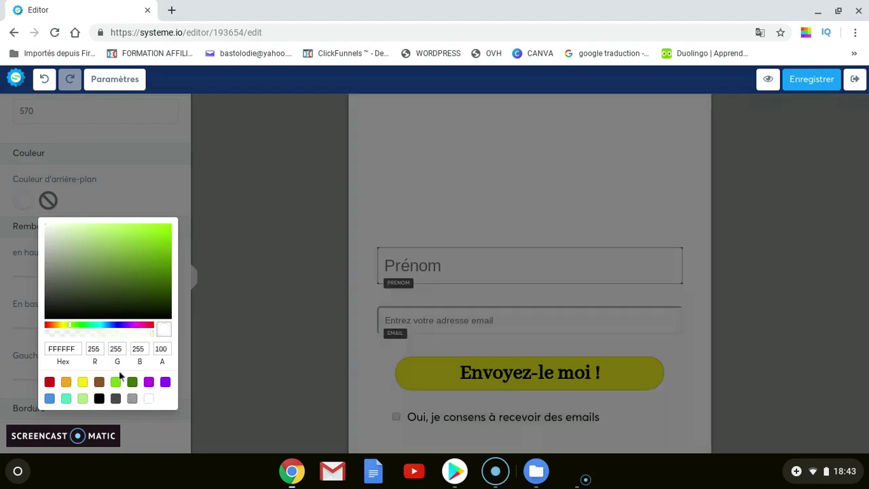
click(136, 209)
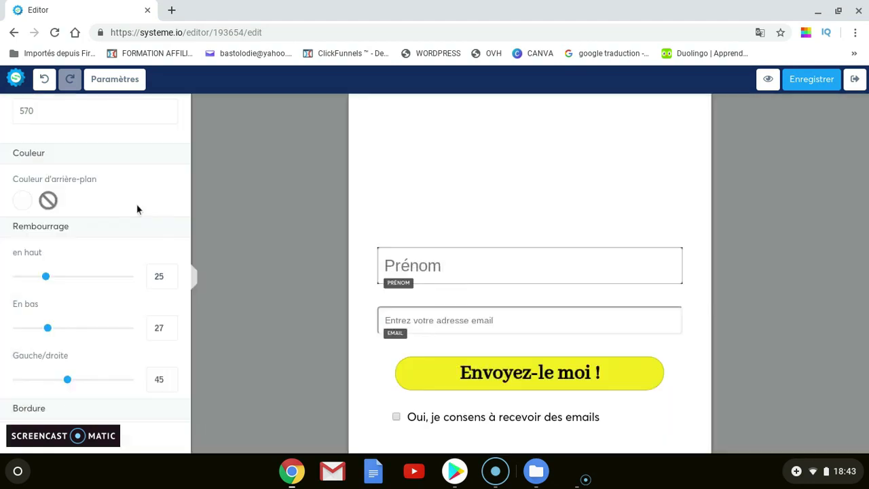
Make the heading 'Recevez mon ebook gratuitement' black, after briefly trying yellow
click(615, 197)
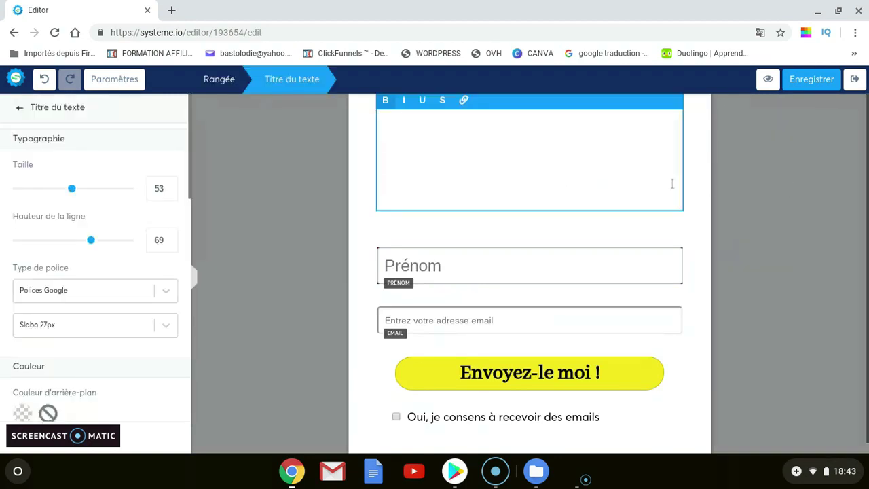
drag(673, 196, 367, 122)
drag(589, 196, 378, 112)
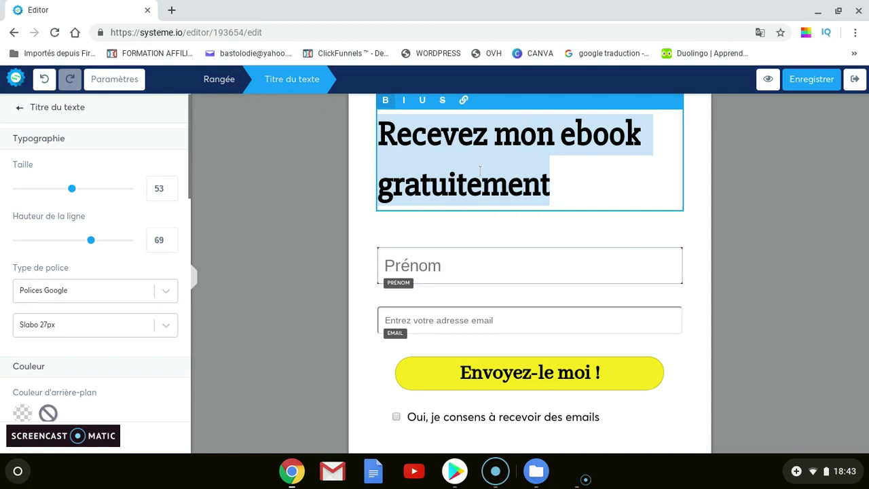
scroll(126, 241, down, 1)
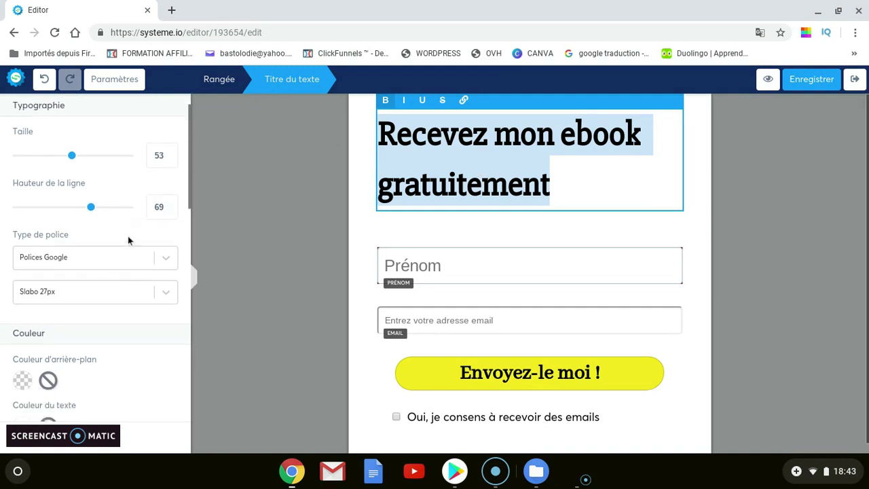
scroll(129, 235, up, 1)
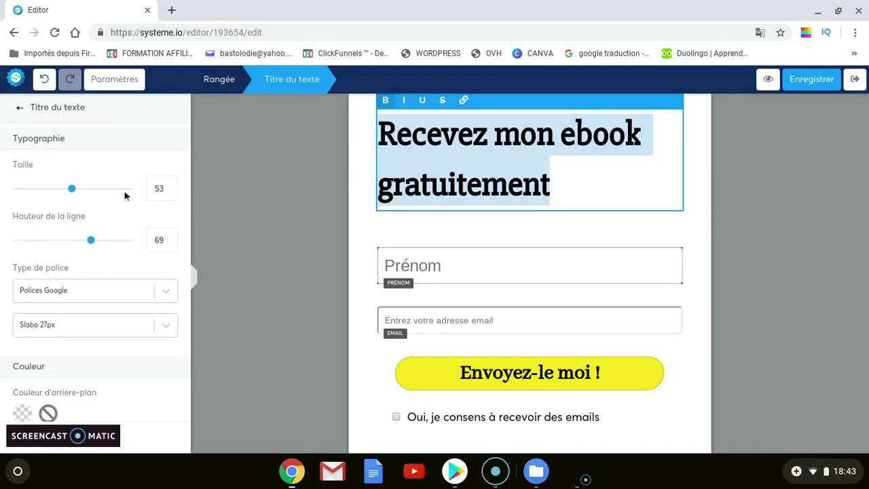
scroll(84, 294, down, 3)
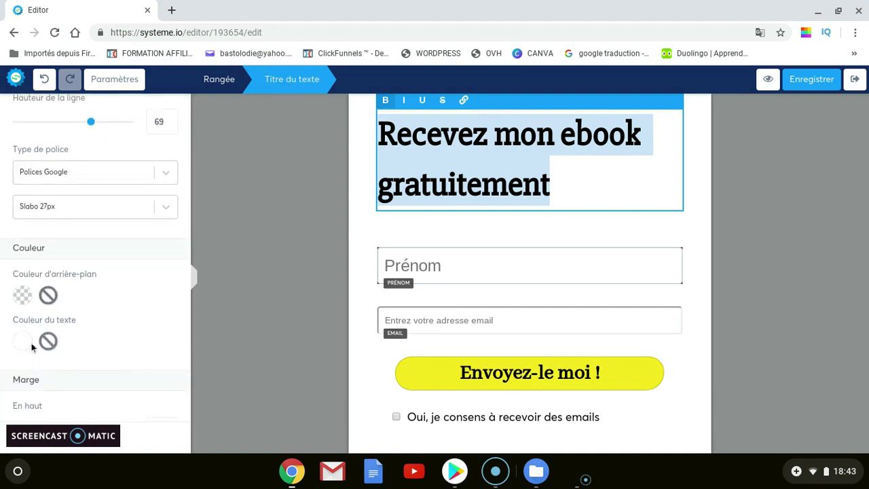
click(24, 343)
scroll(125, 386, down, 5)
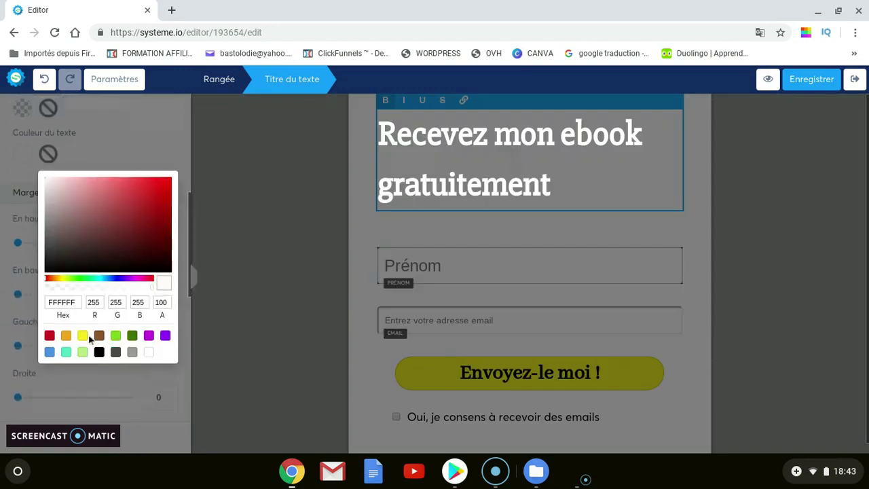
click(84, 336)
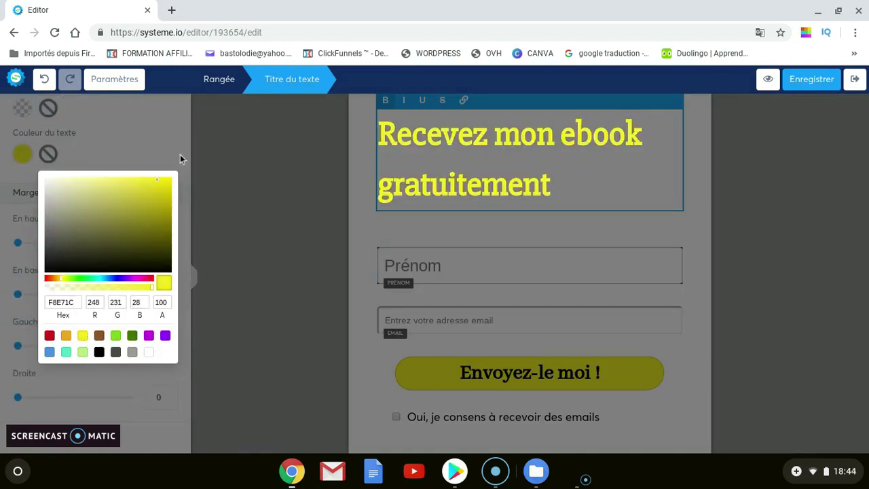
click(180, 155)
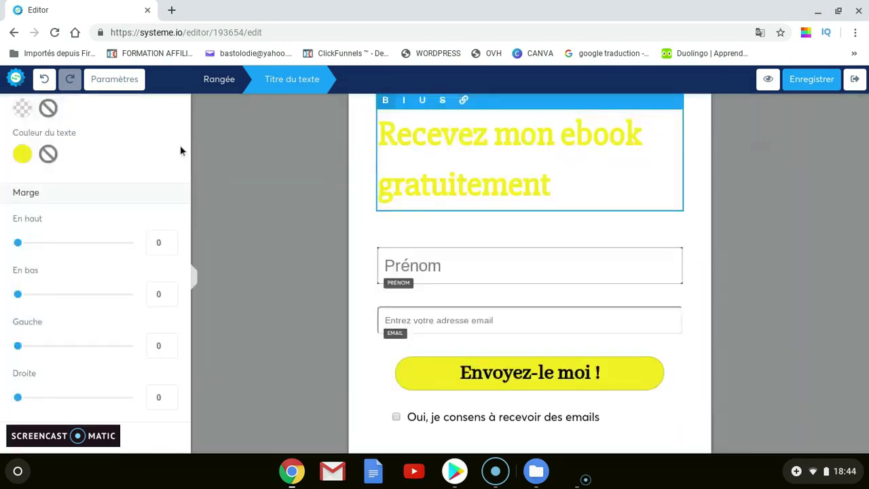
click(24, 160)
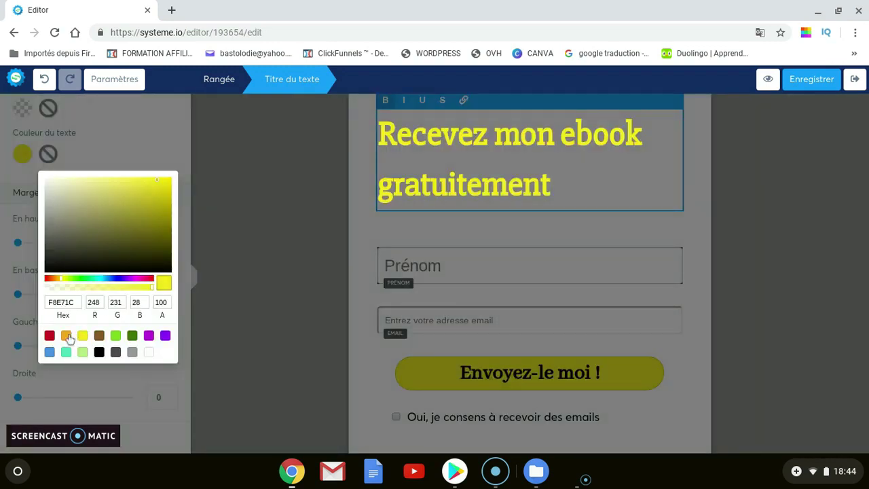
click(99, 352)
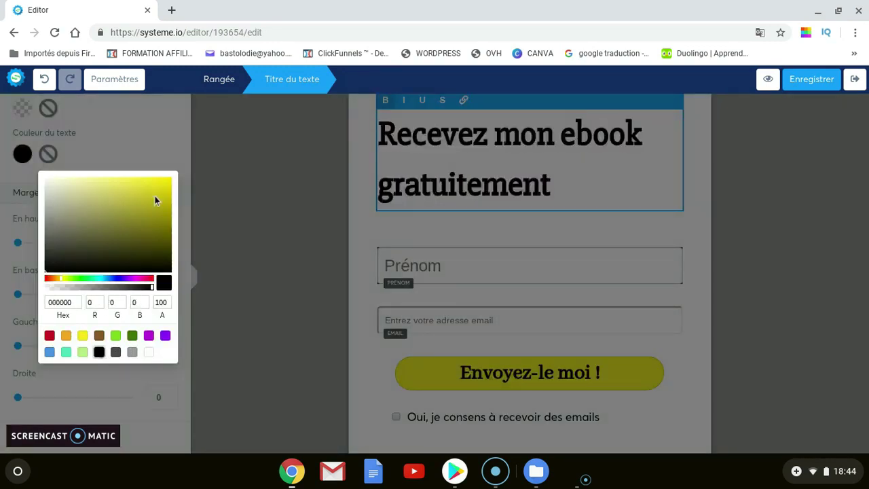
click(150, 137)
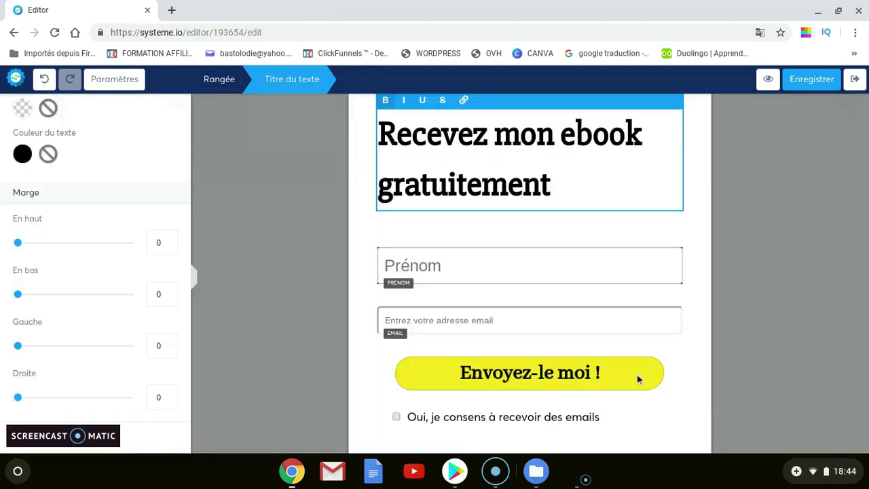
Save the opt-in form page and exit to the Formulaire wordpress test funnel overview
click(522, 322)
click(501, 323)
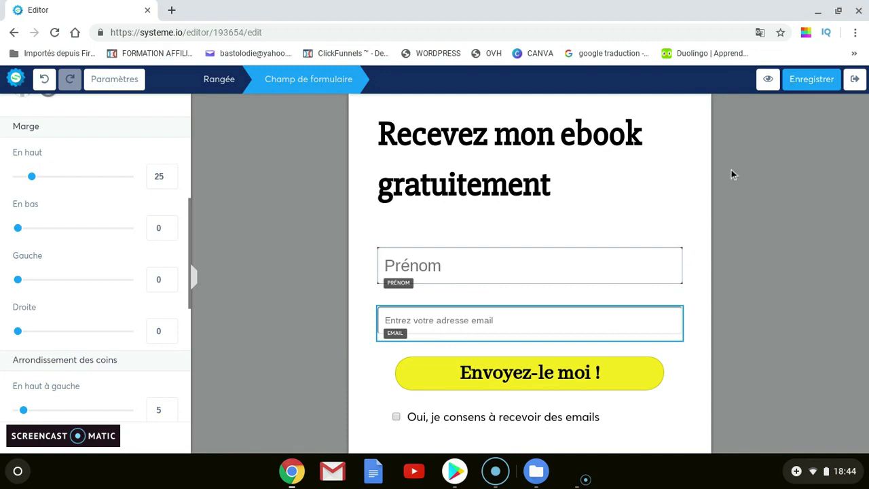
click(813, 85)
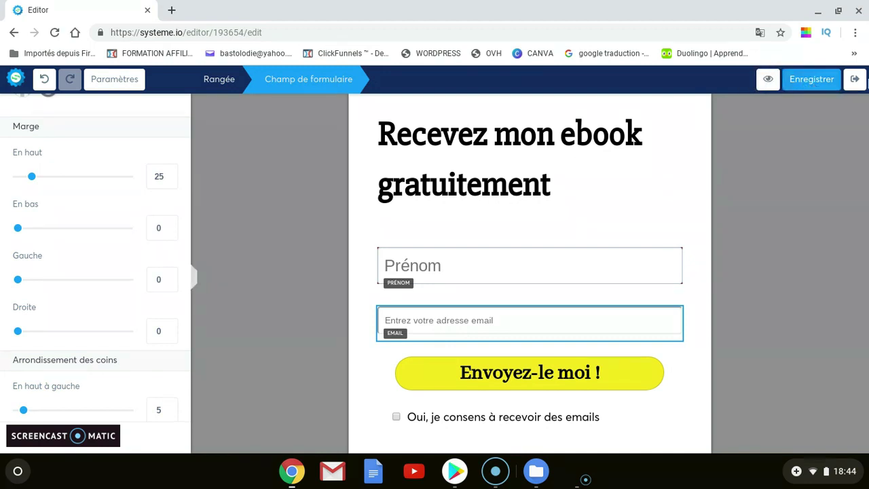
click(856, 80)
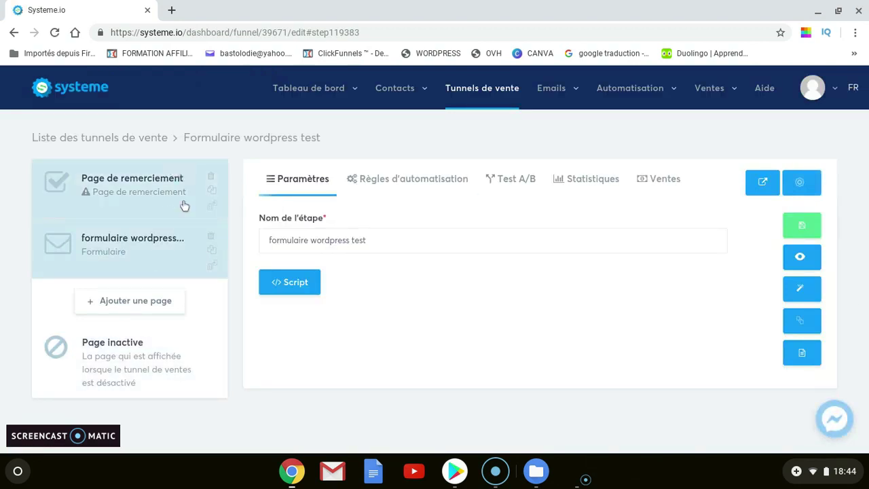
Apply the Page de confirmation opt-in template to the Page de remerciement step
click(150, 193)
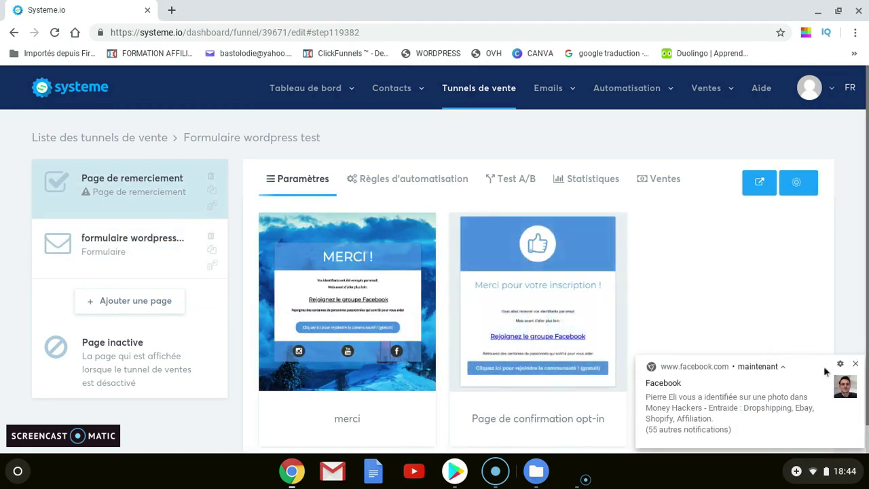
click(855, 367)
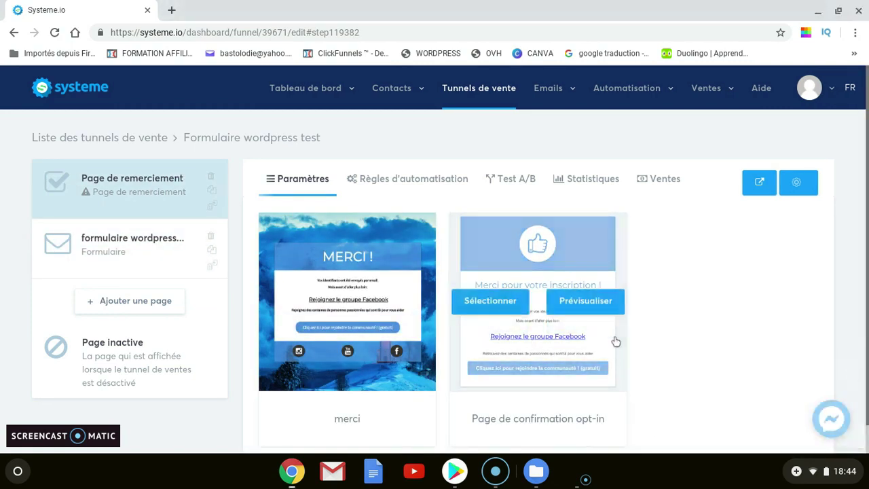
mouse_move(595, 360)
click(500, 301)
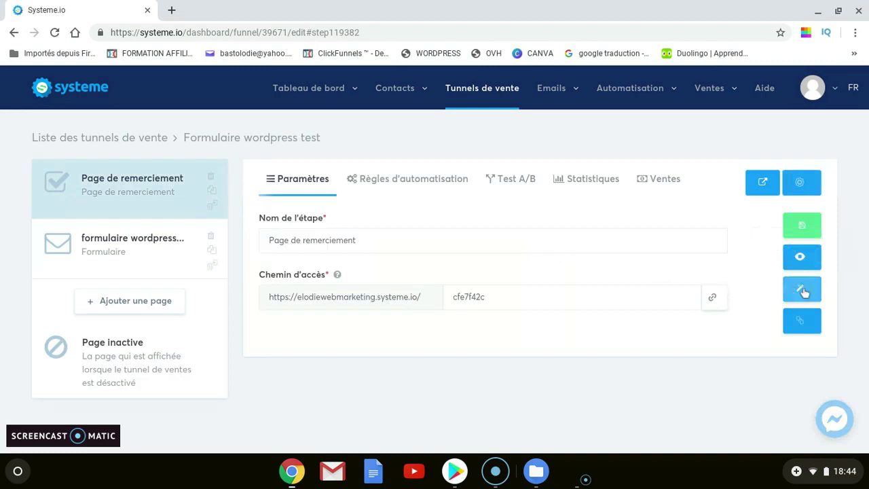
Open the thank-you page in the editor, dismissing the translation offer
click(804, 290)
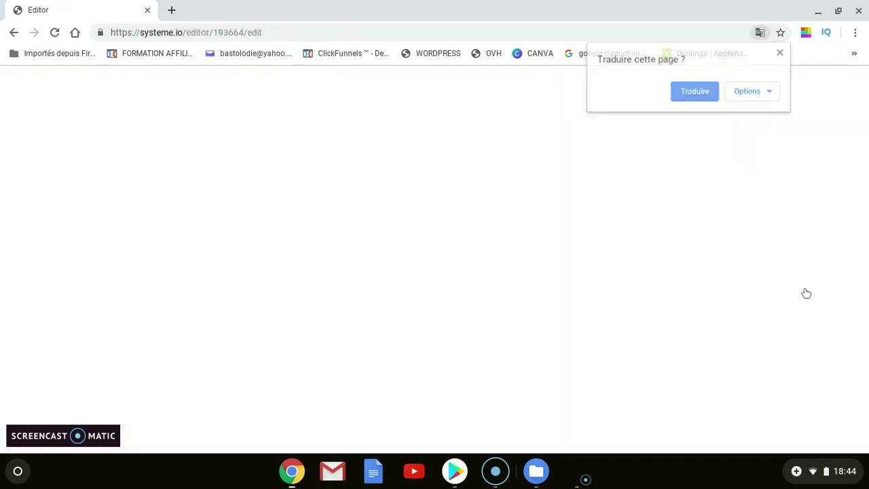
click(781, 53)
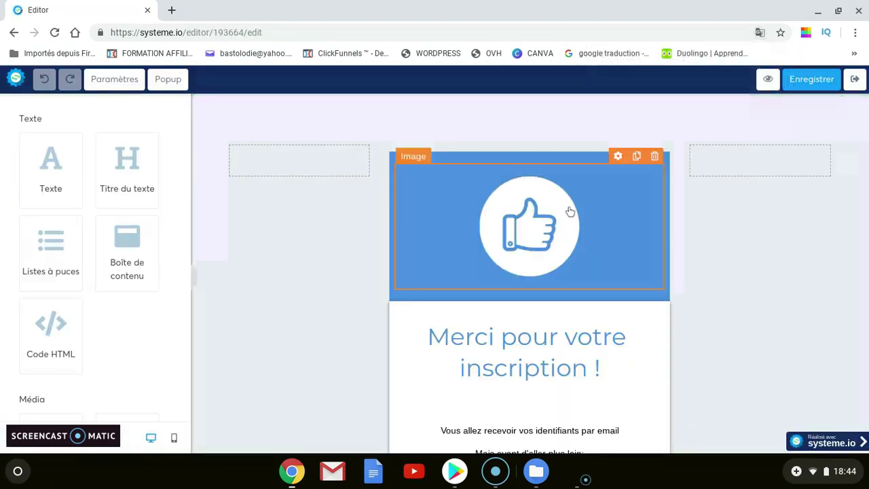
scroll(673, 235, down, 1)
scroll(680, 240, up, 1)
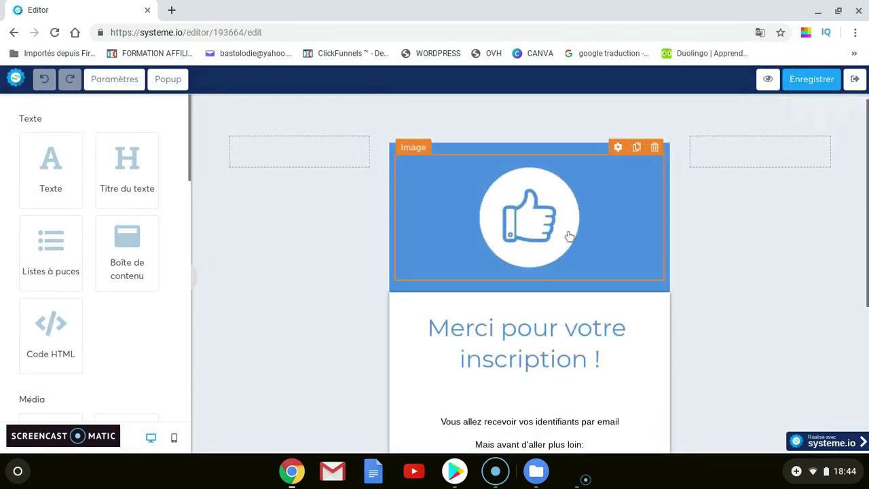
scroll(637, 248, down, 1)
scroll(638, 248, down, 1)
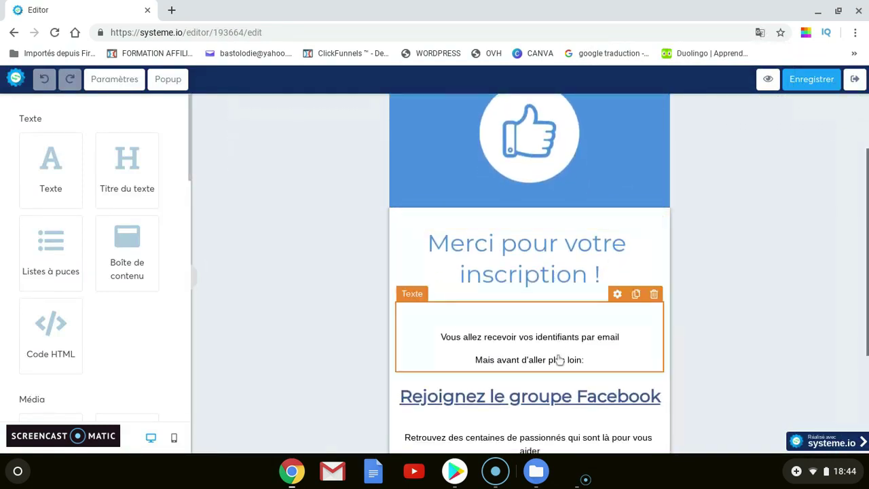
Rewrite the line under the heading to 'Vous allez recevoir votre ebook bientôt'
click(583, 369)
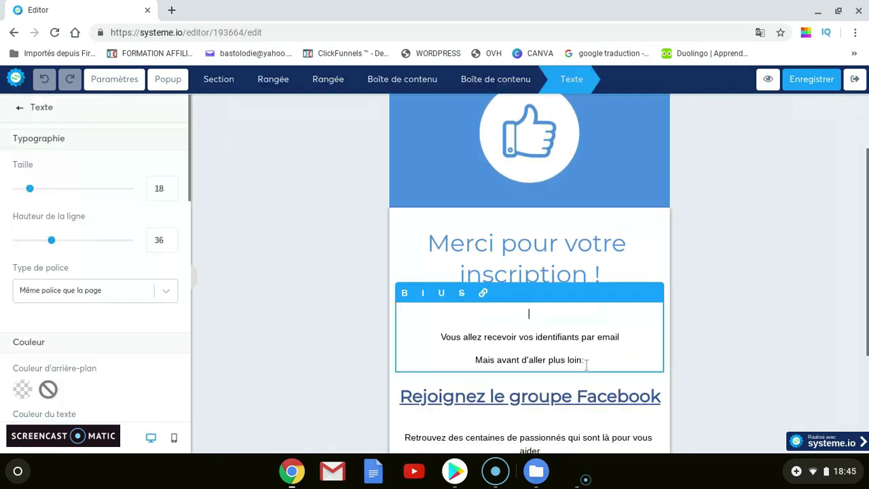
drag(589, 360, 531, 341)
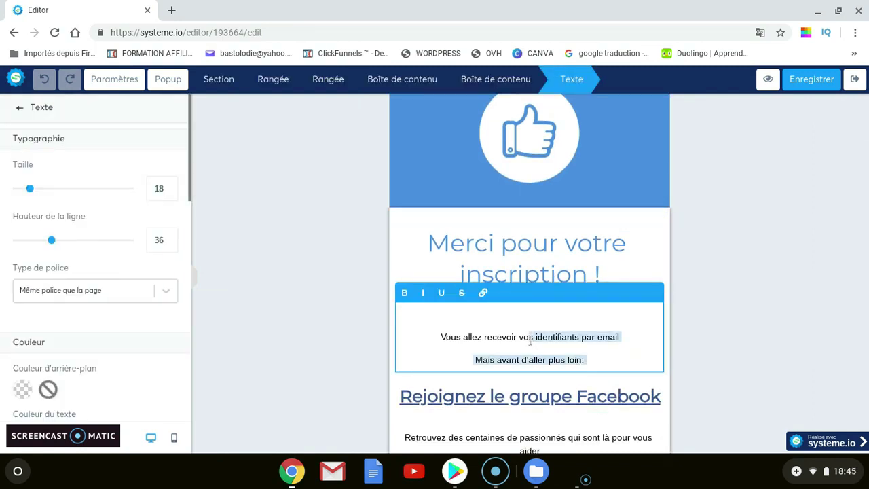
key(BackSpace)
text(tre eb)
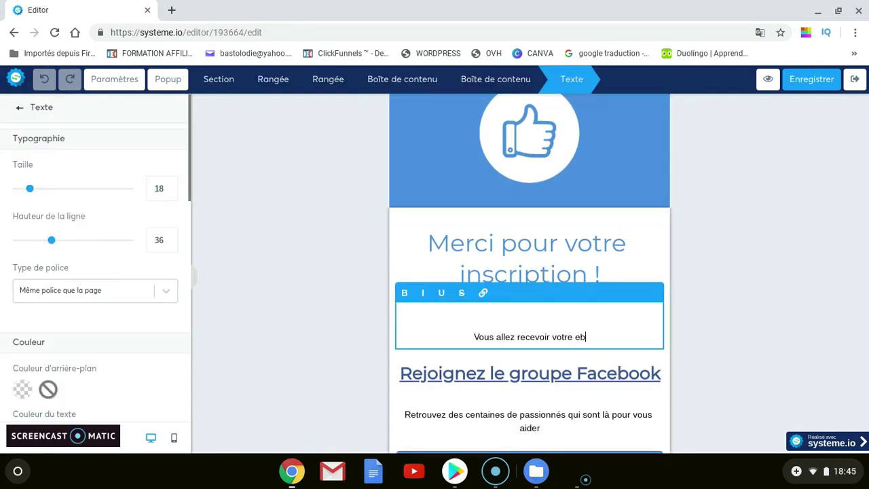
text(ook bientôt)
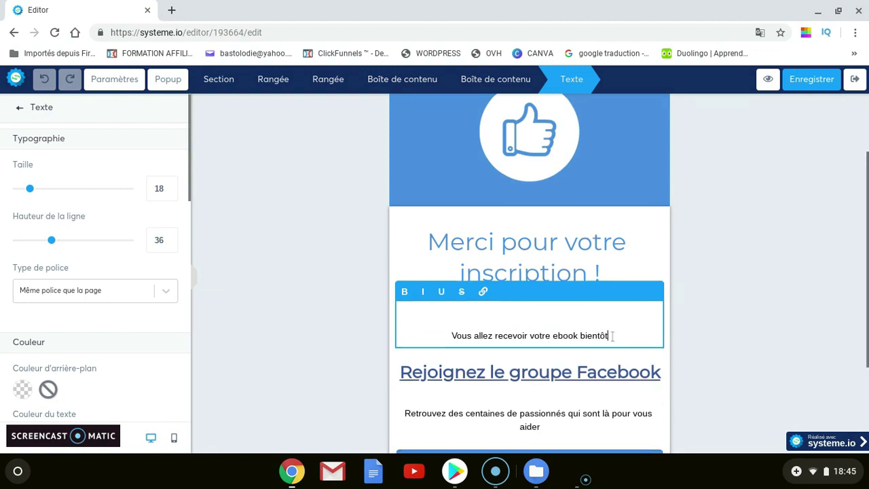
scroll(573, 367, down, 1)
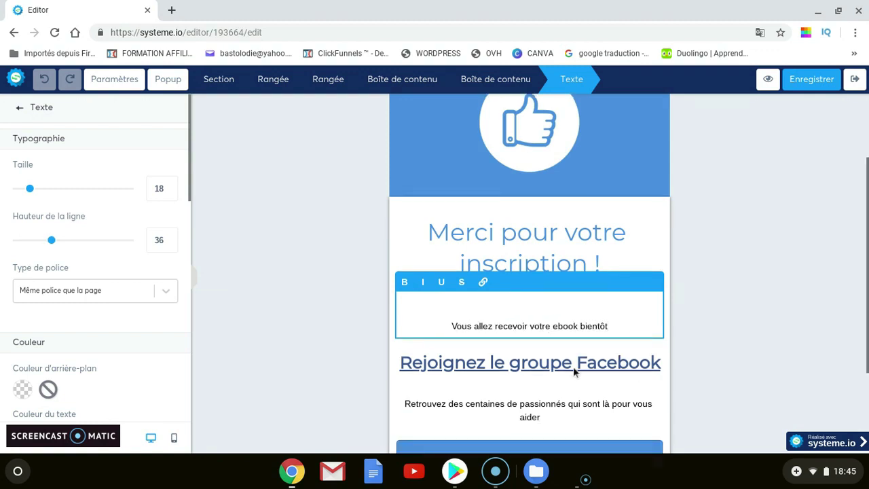
click(573, 367)
scroll(598, 339, down, 2)
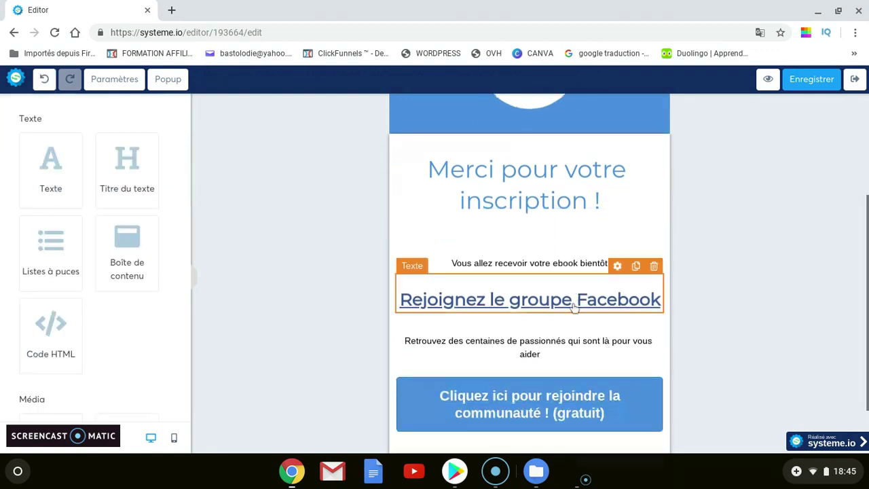
Delete the 'Rejoignez le groupe Facebook' heading and the community invitation text below it
click(656, 268)
click(495, 109)
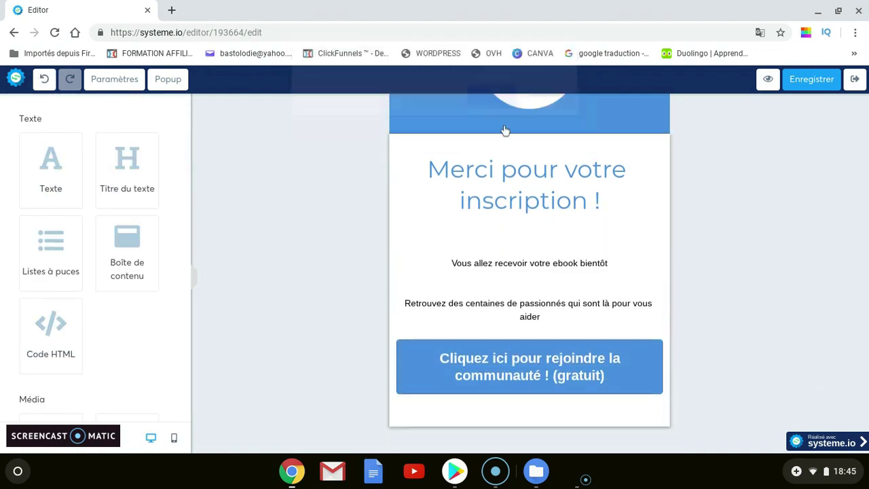
click(655, 275)
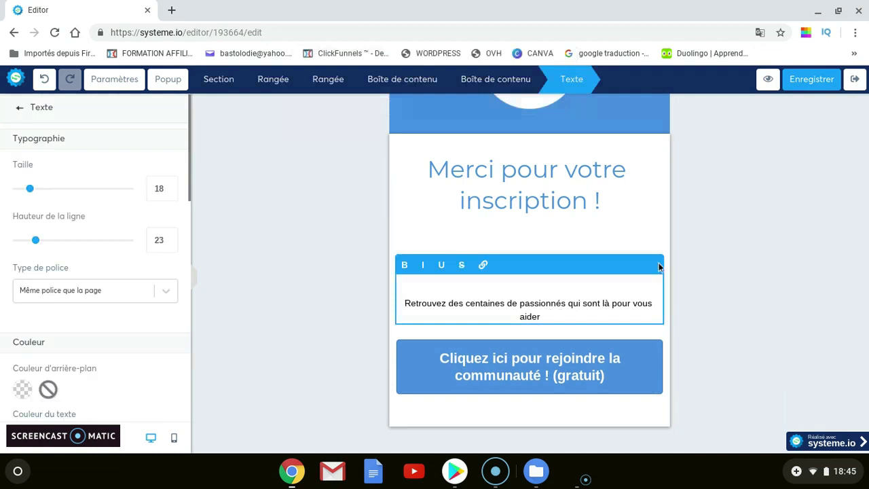
click(644, 233)
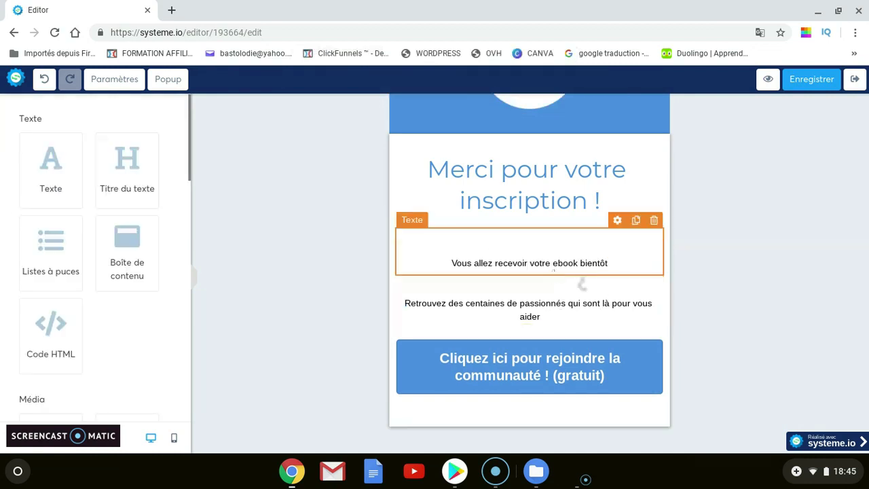
click(656, 268)
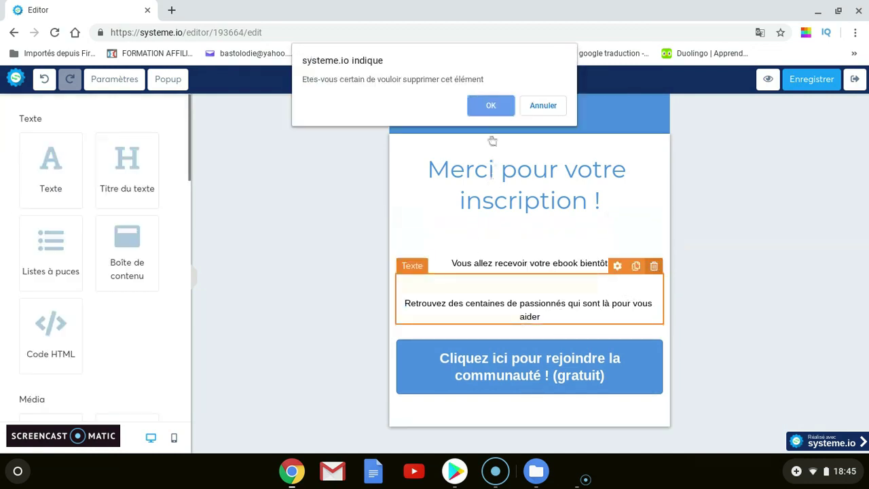
click(493, 107)
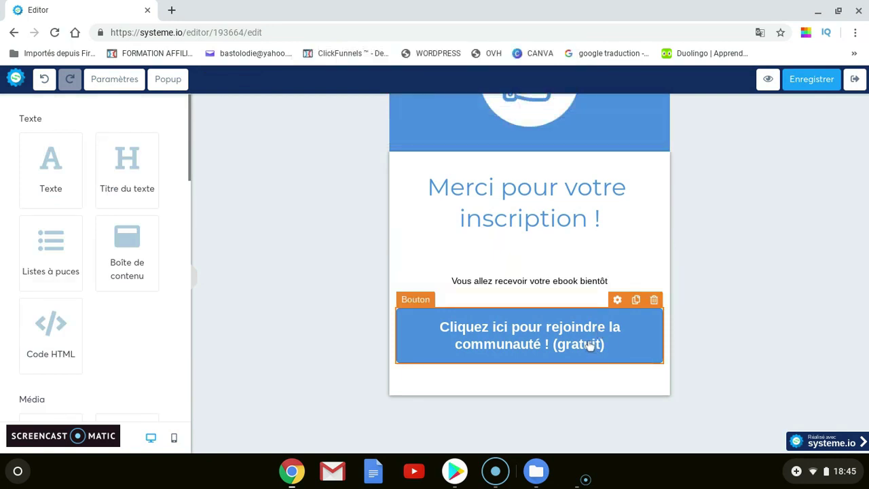
Delete the 'Cliquez ici pour rejoindre la communauté ! (gratuit)' join button
click(613, 346)
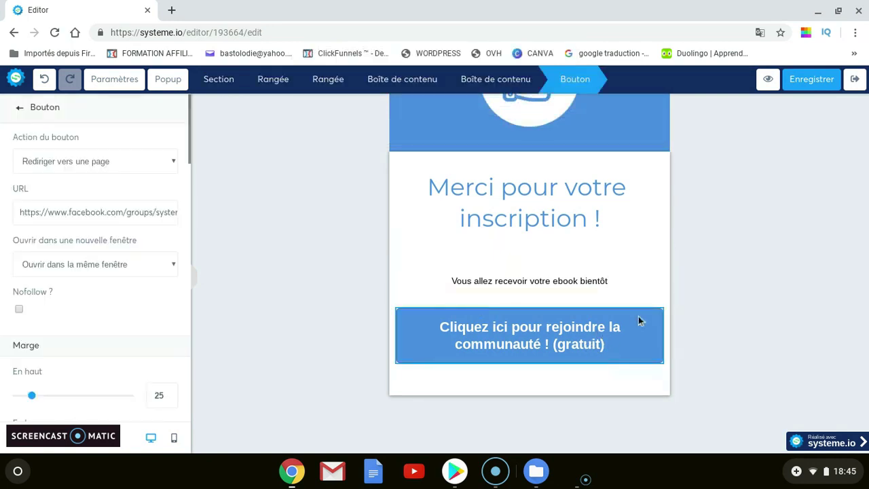
key(Escape)
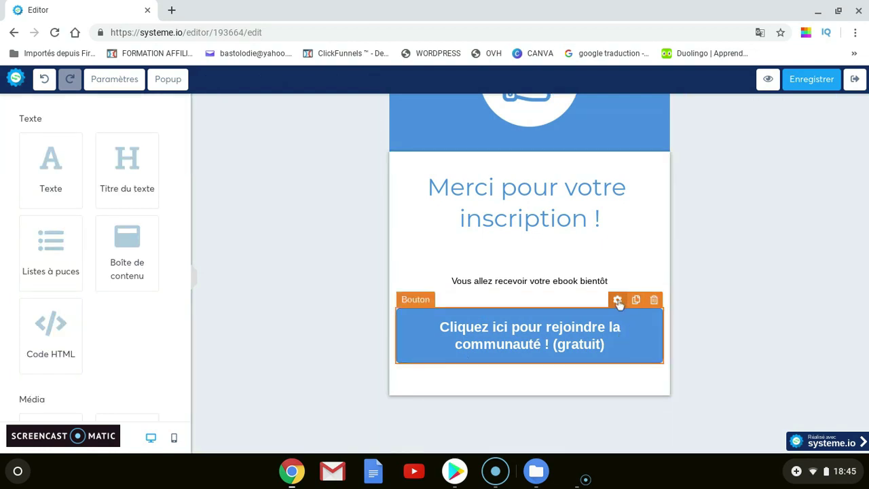
click(618, 301)
scroll(93, 281, down, 1)
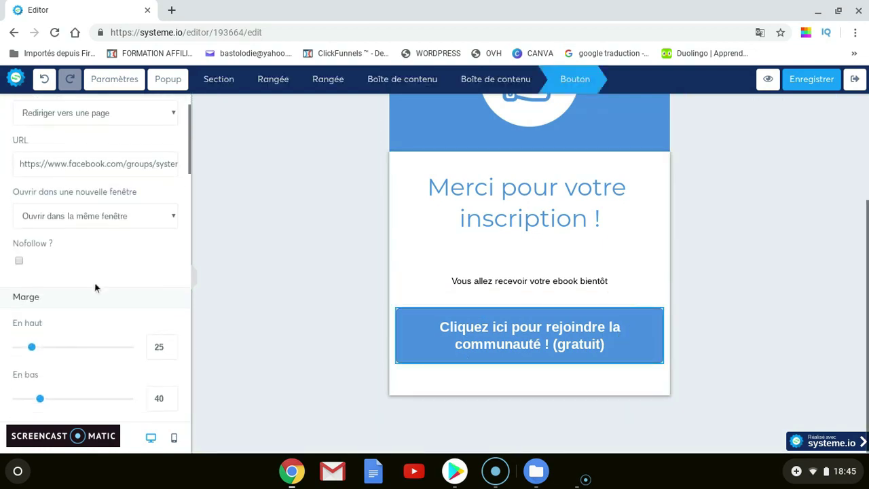
scroll(95, 283, up, 1)
scroll(99, 203, down, 6)
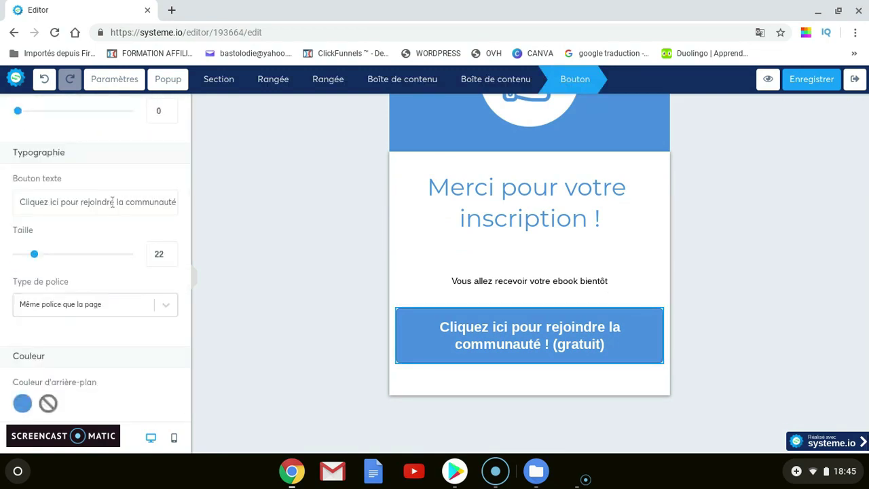
triple_click(112, 202)
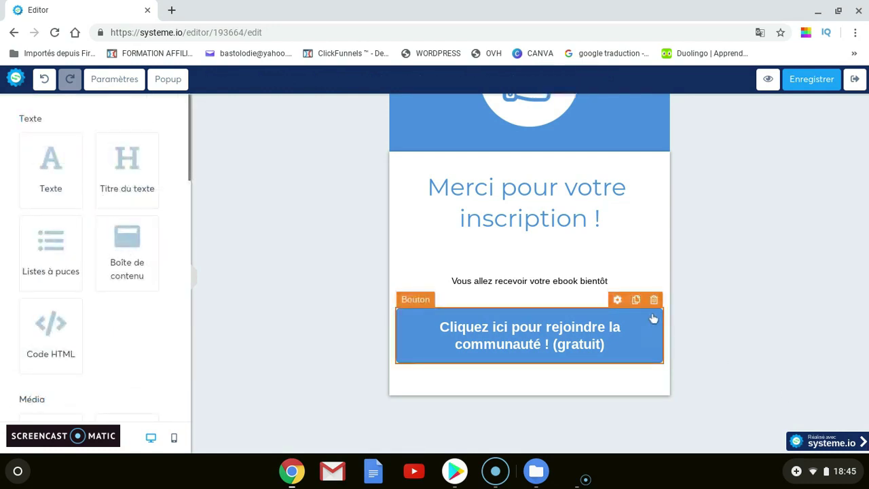
click(655, 300)
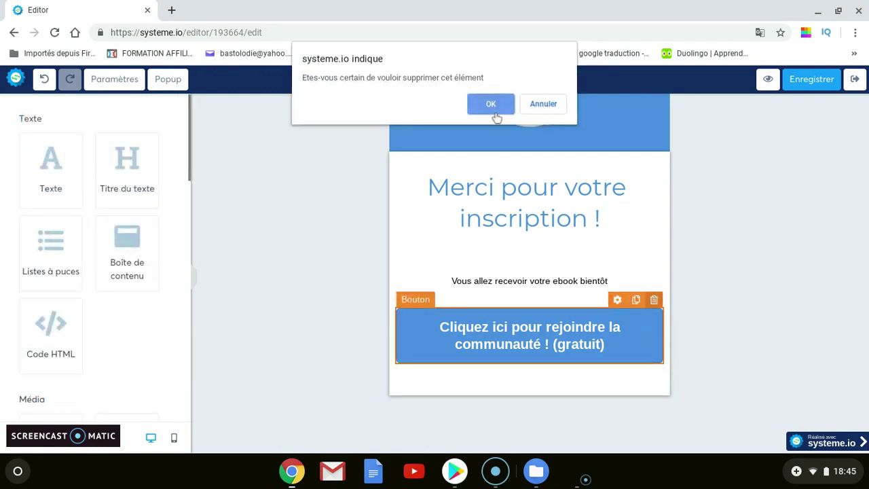
click(495, 108)
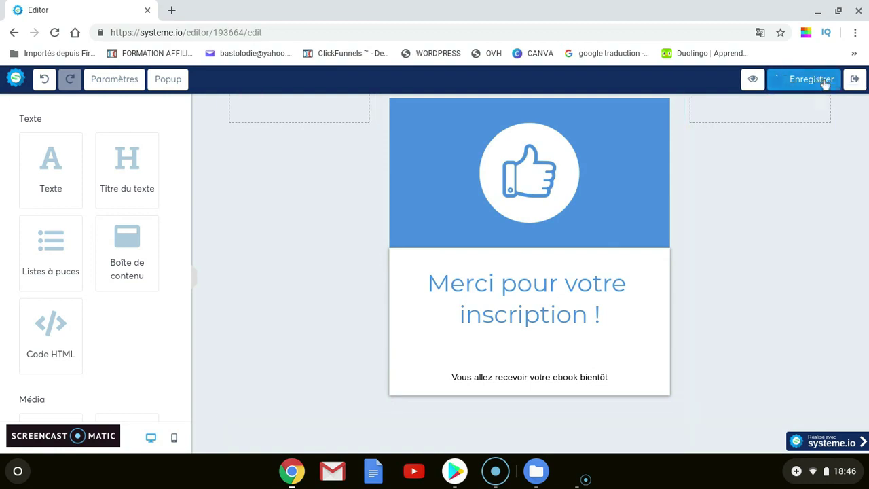
Exit the page editor, return to the Tunnels de vente list, and start a new browser tab
click(855, 78)
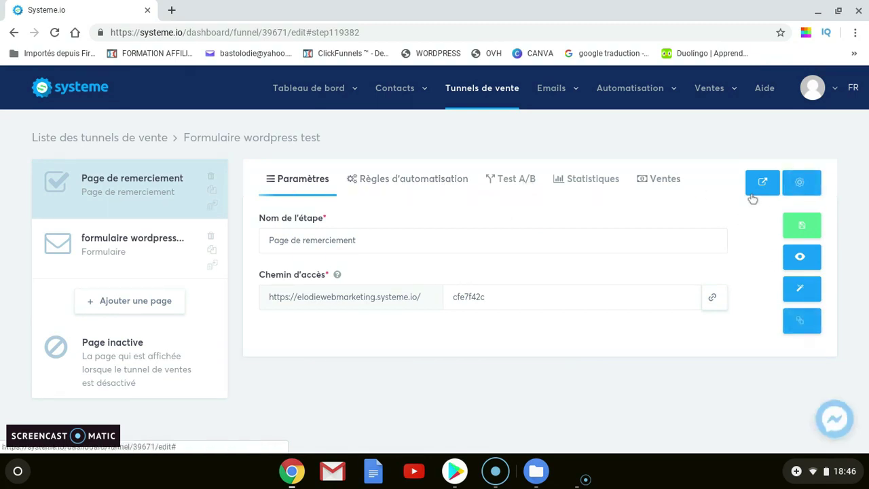
click(496, 93)
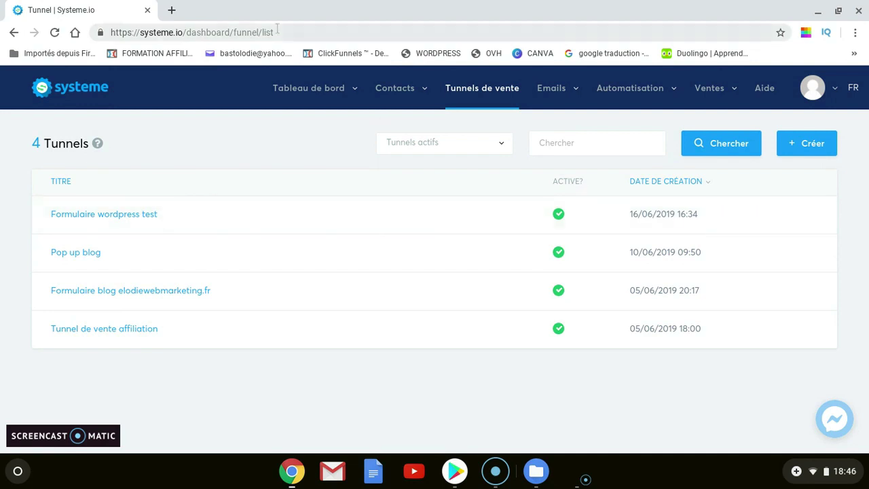
click(172, 10)
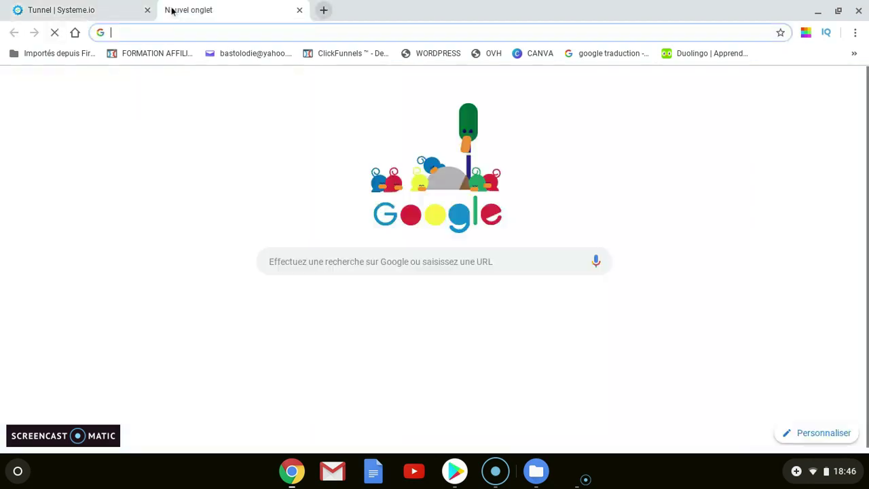
Log in to the WordPress admin from the WORDPRESS bookmark and go to Apparence > Thèmes
click(427, 54)
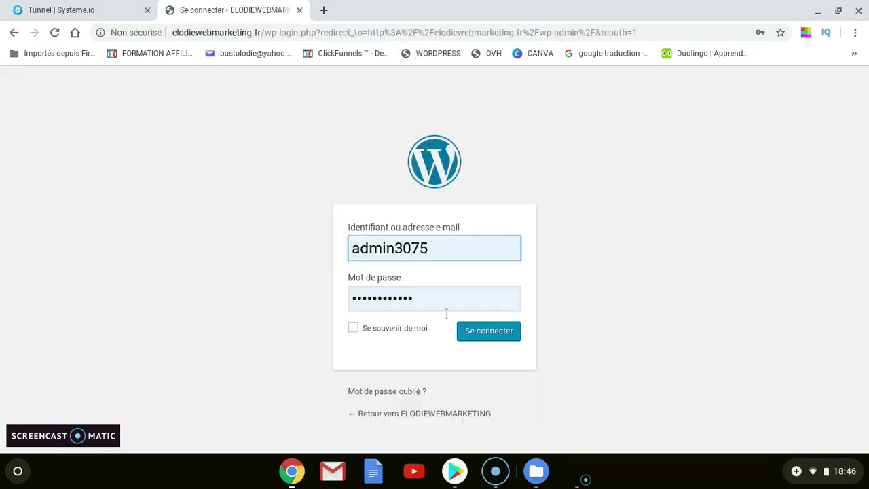
click(479, 336)
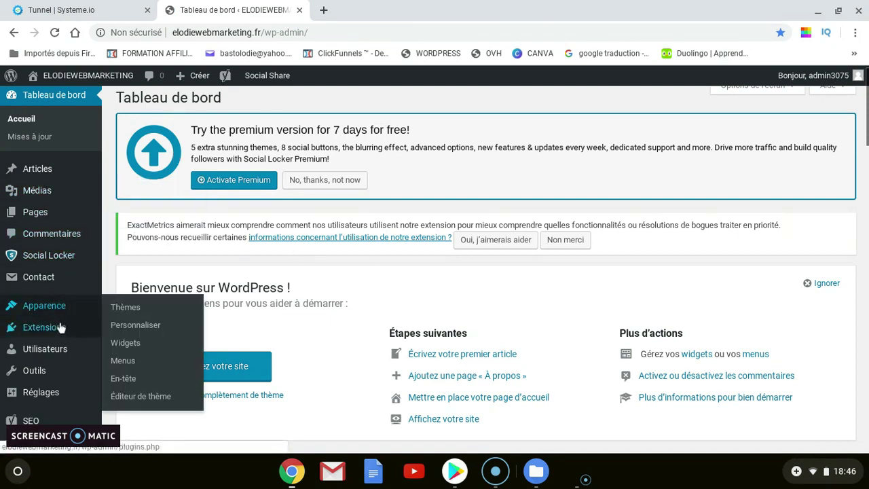
mouse_move(60, 328)
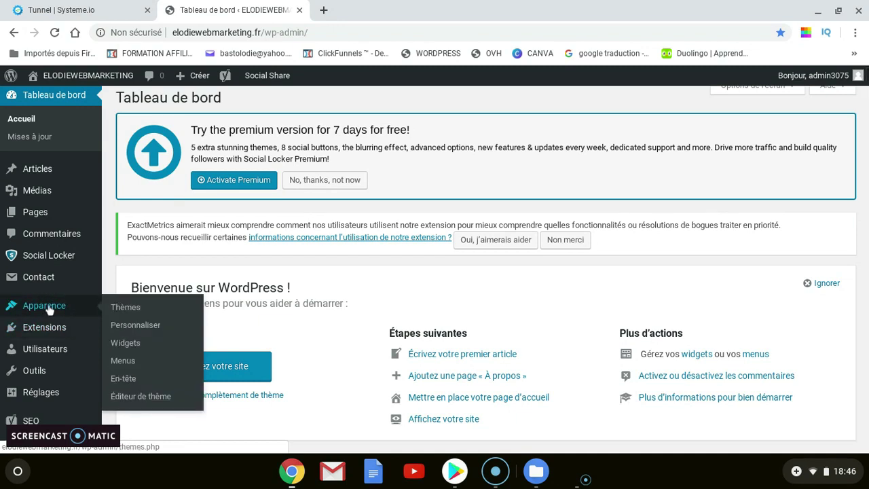
click(49, 310)
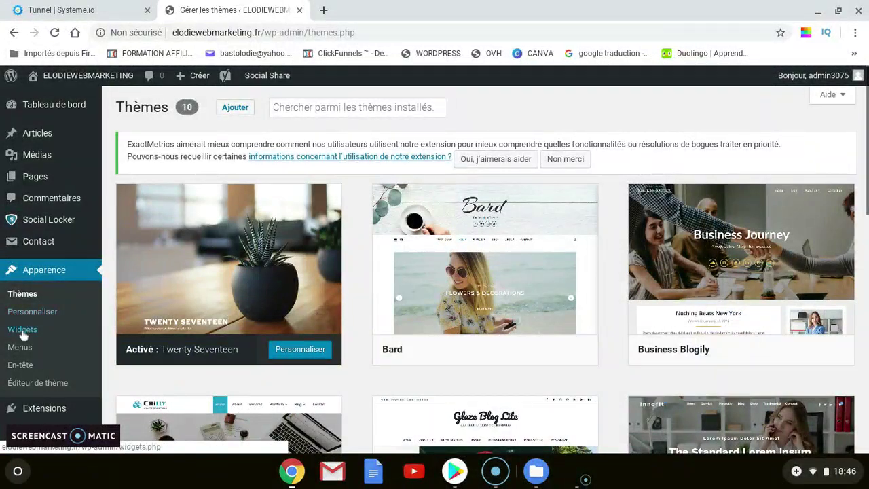
Open Apparence > Widgets and check the sidebar placement options for the HTML personnalisé widget
click(38, 272)
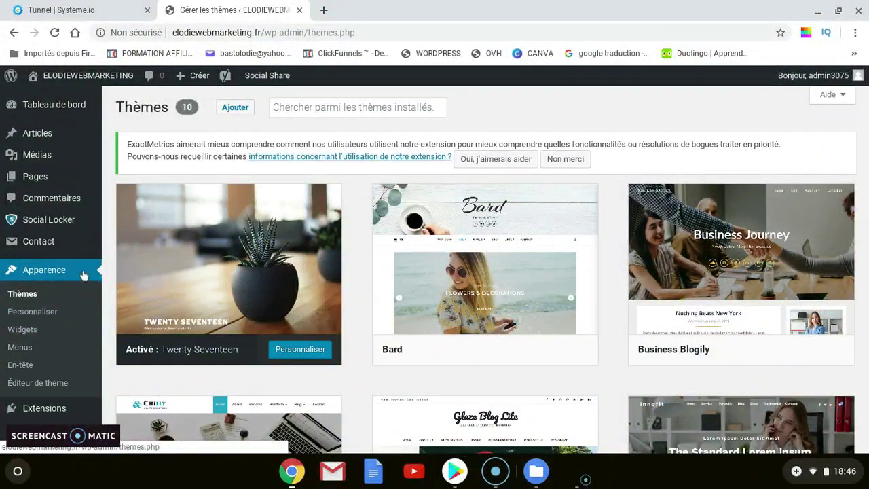
click(24, 336)
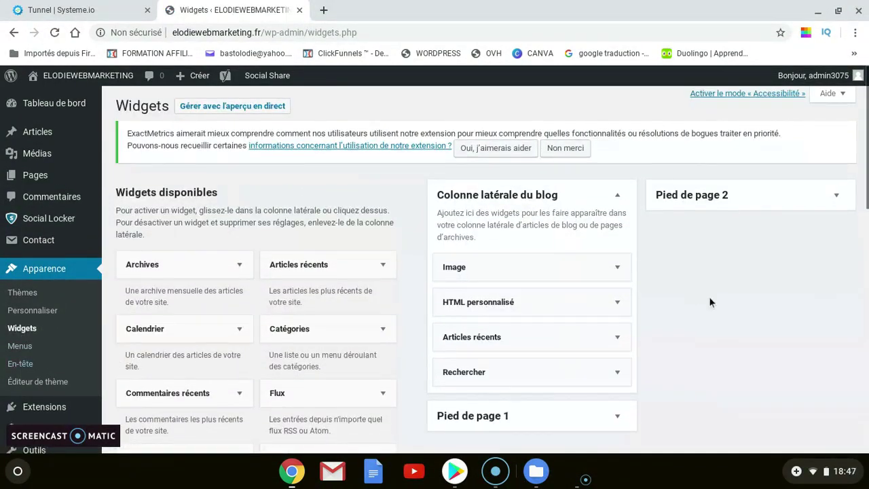
scroll(711, 303, down, 1)
scroll(712, 303, down, 2)
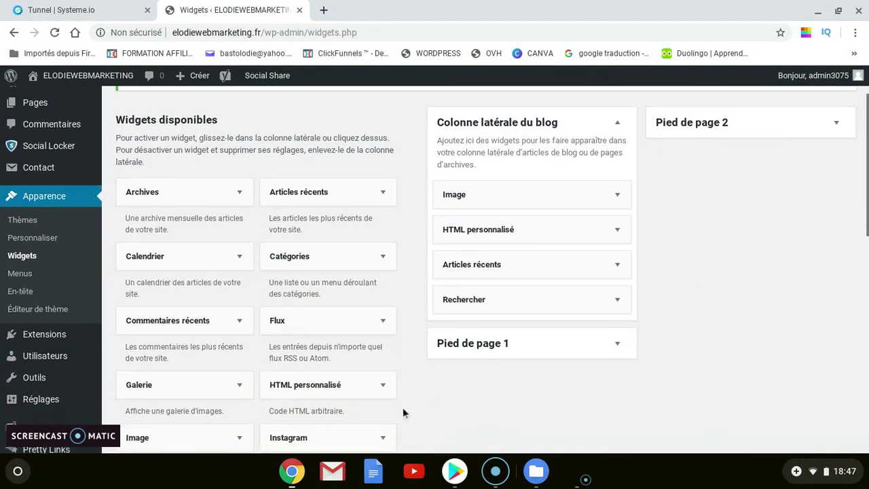
scroll(327, 390, down, 1)
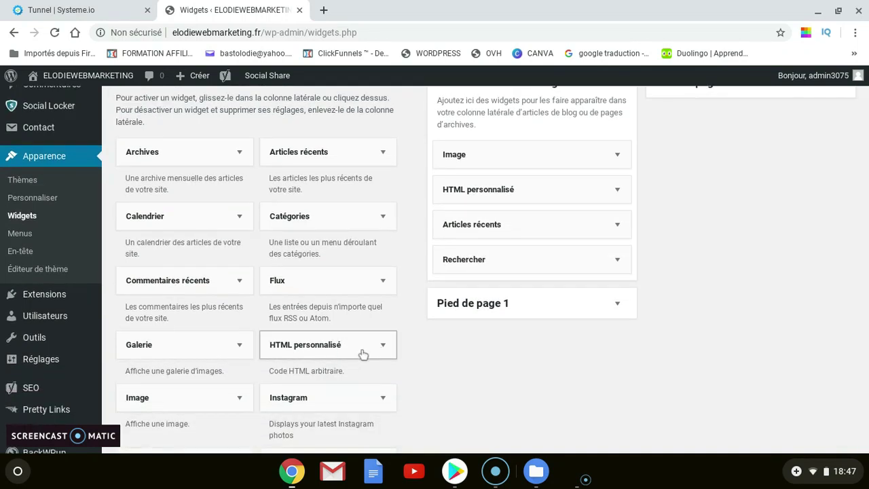
drag(363, 354, 584, 326)
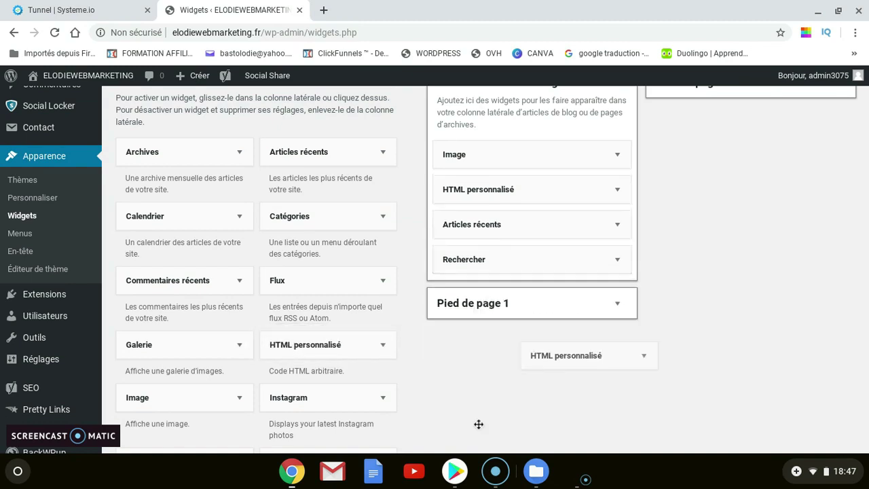
click(356, 345)
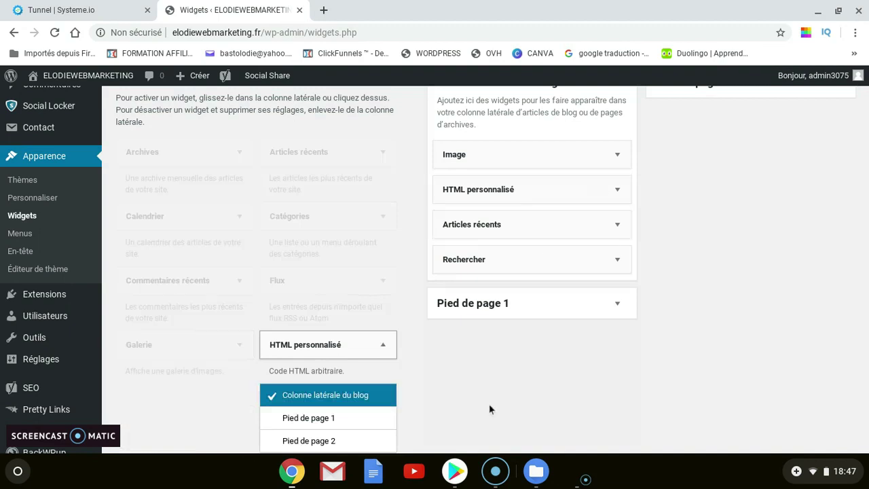
click(386, 348)
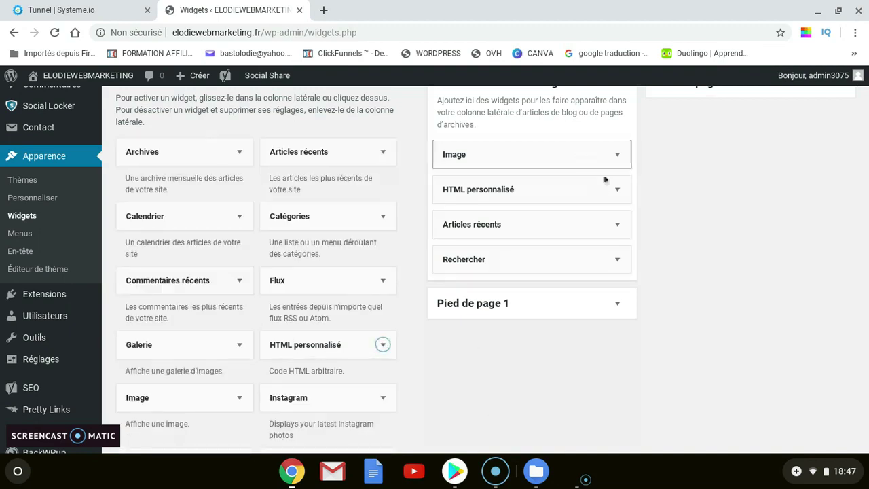